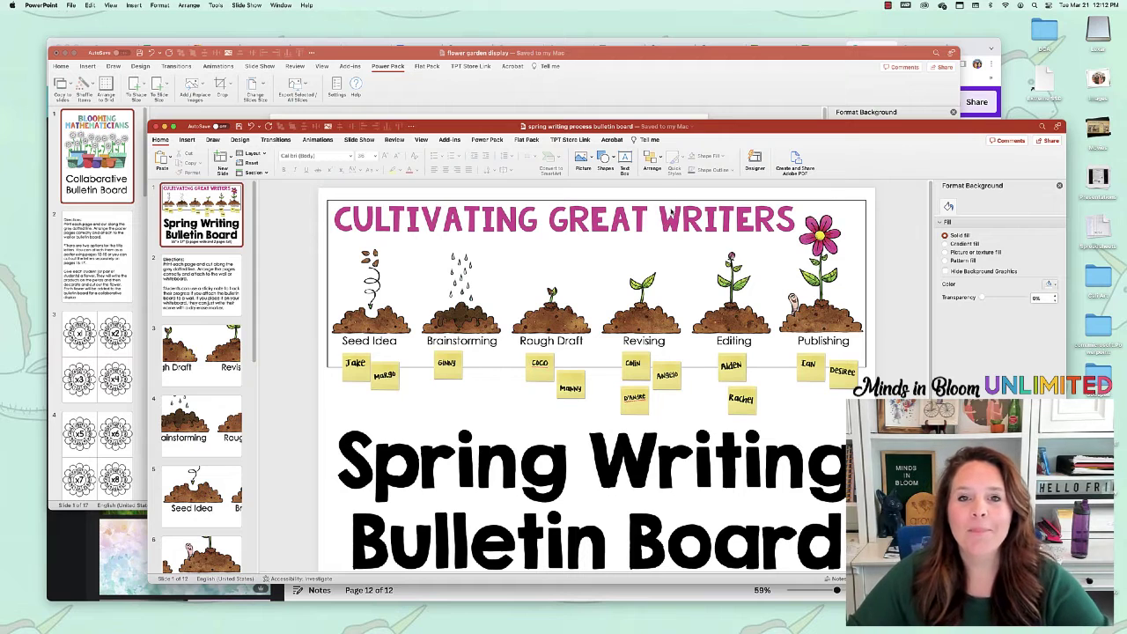
Look over the flower garden display presentation and the colored letters in the backdrops title presentation.
left_click(620, 55)
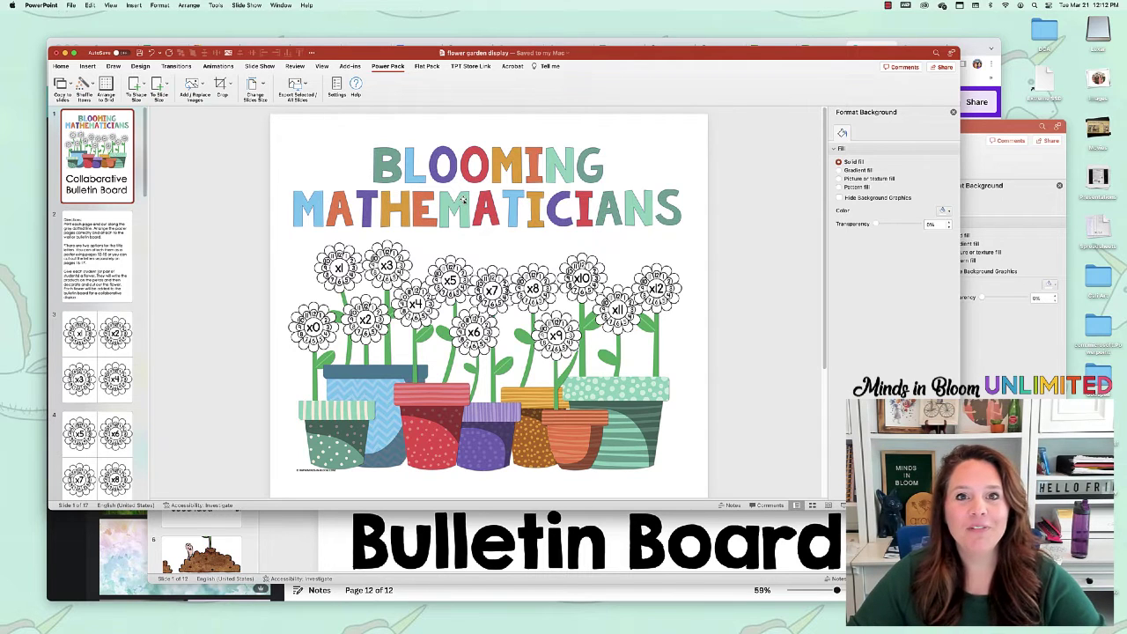
left_click(520, 570)
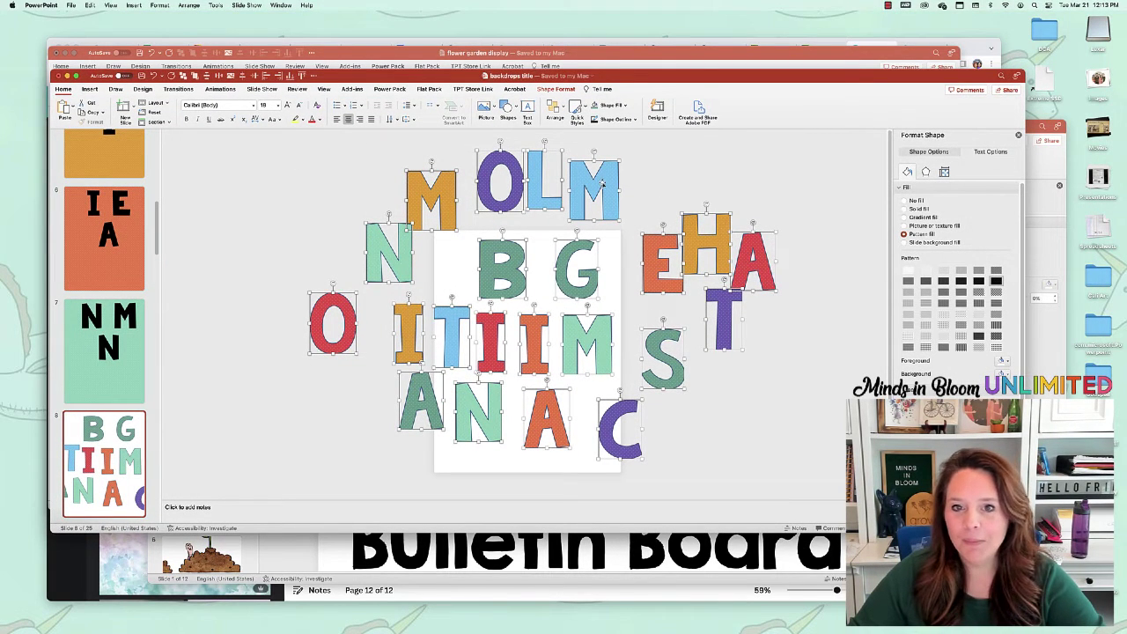
scroll(132, 410, "down", 1)
scroll(132, 410, "down", 3)
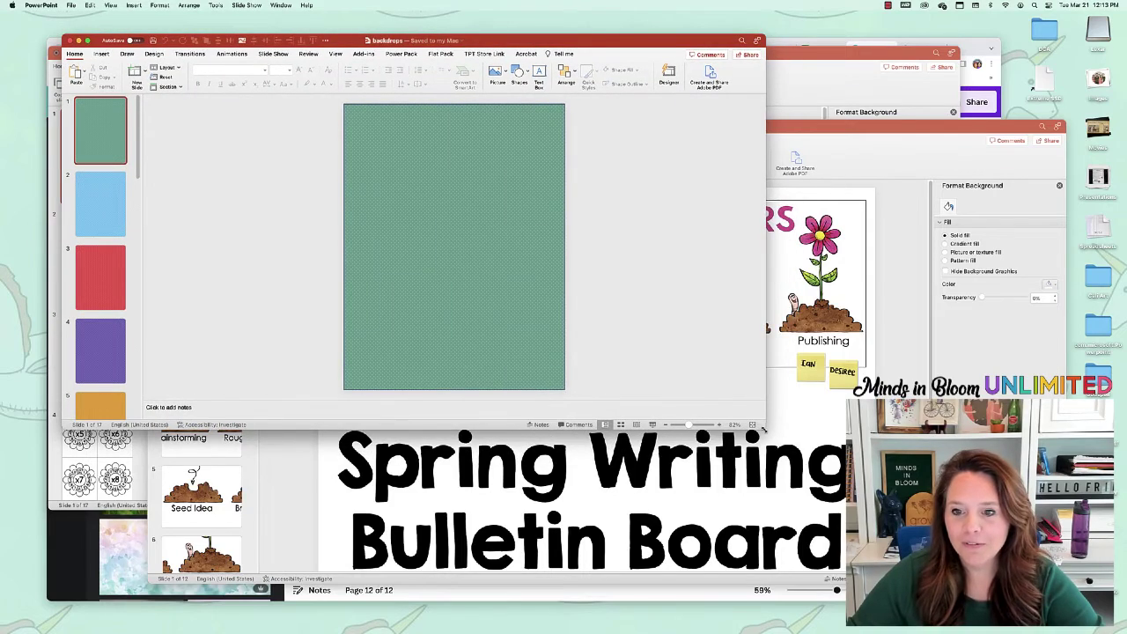
Enlarge the backdrops presentation window and display the blue backdrop on slide 2.
left_click_drag(765, 430, 999, 611)
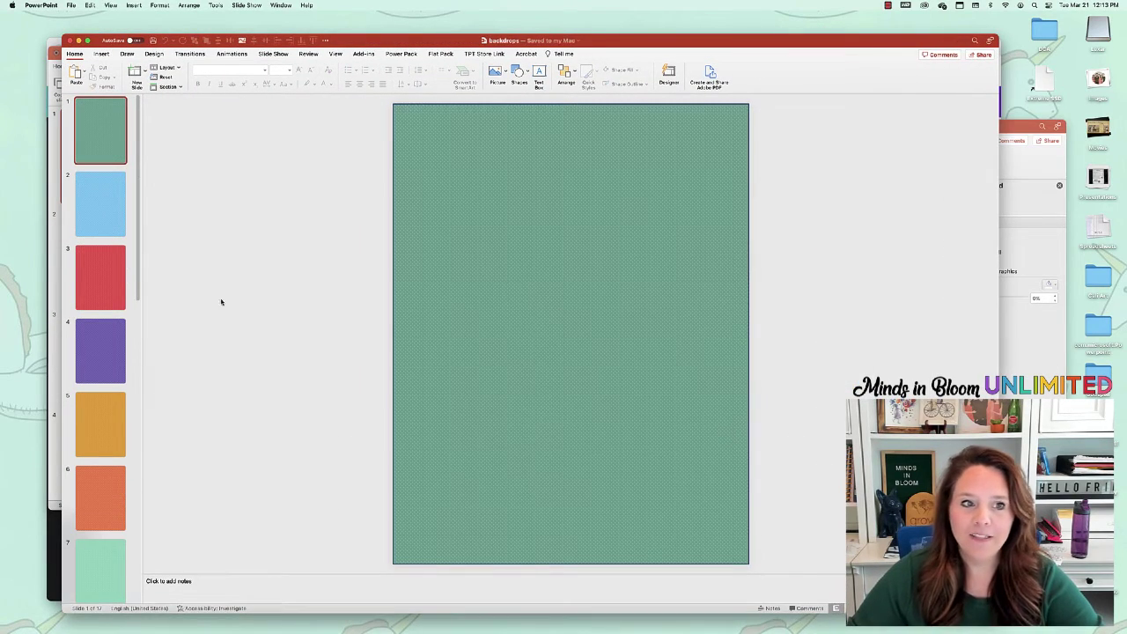
left_click(90, 217)
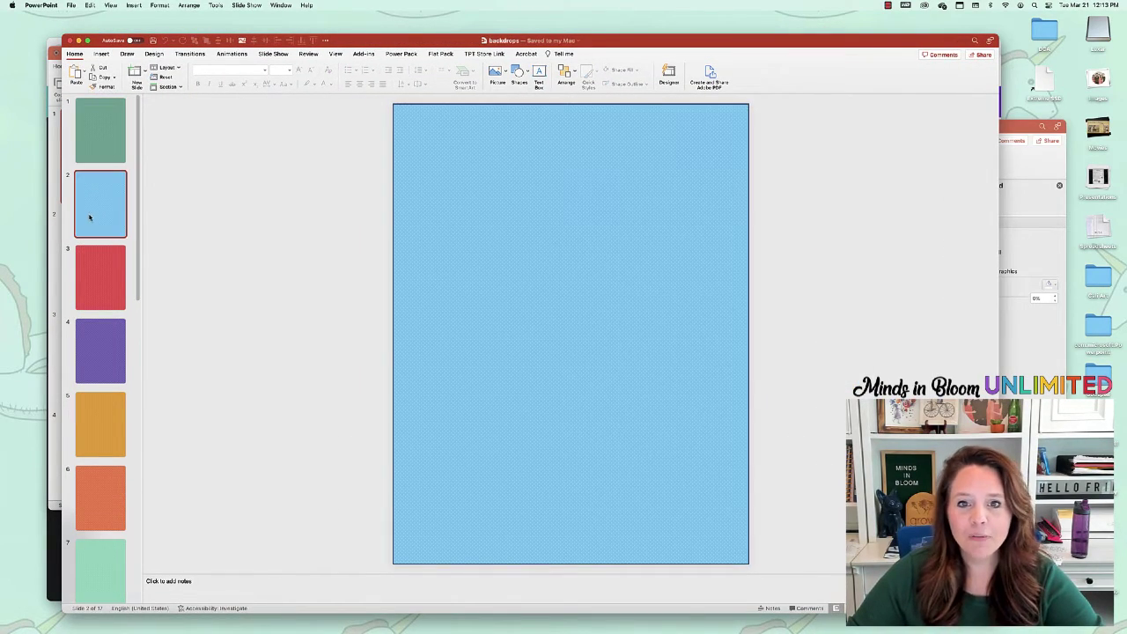
Try moving the blue rectangle down the page on slide 2 and undo the move.
left_click(652, 200)
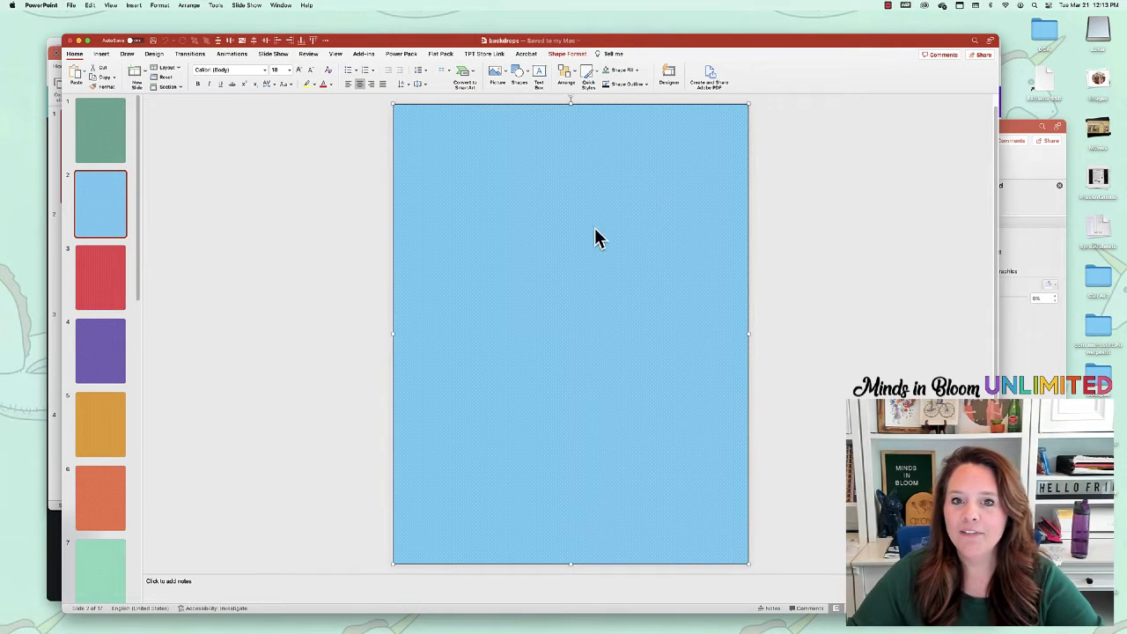
left_click_drag(569, 199, 577, 300)
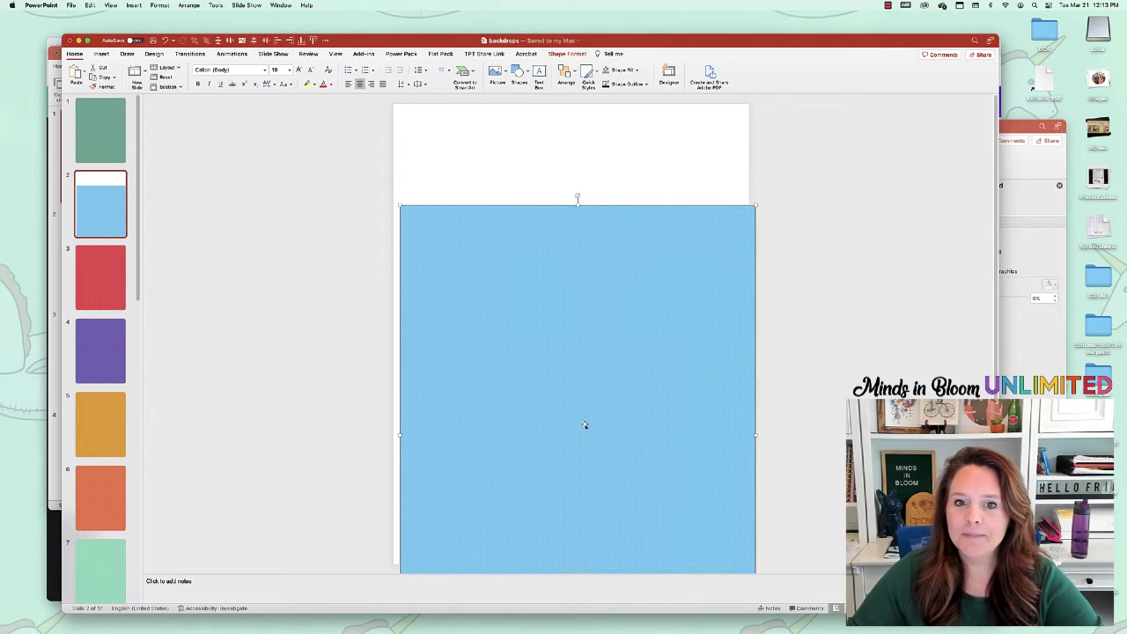
key("super+z")
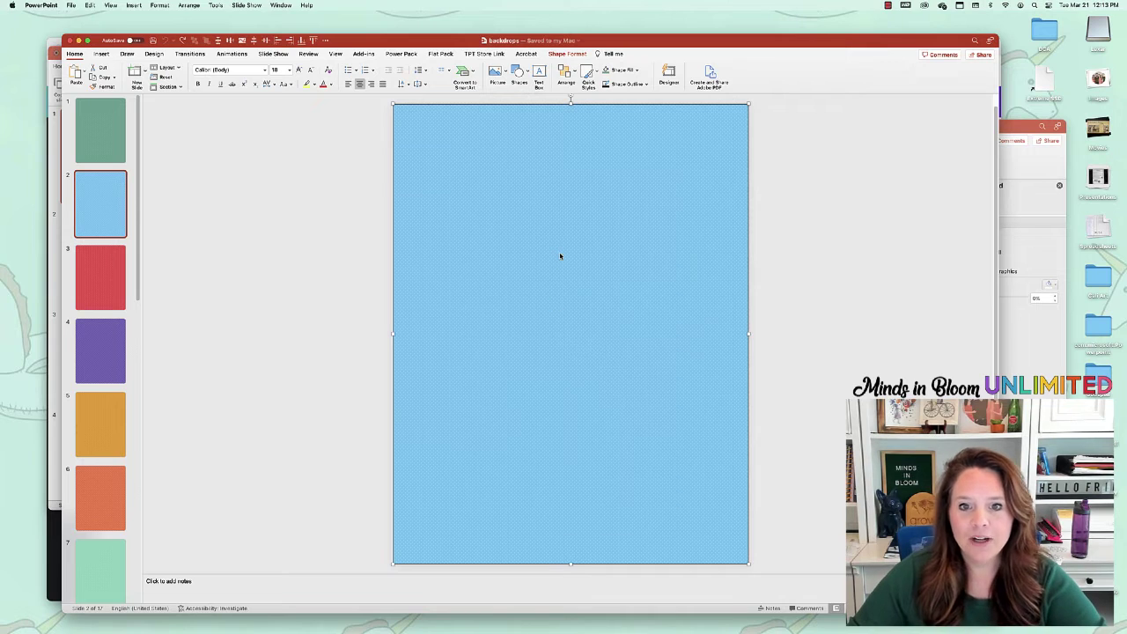
Try a diagonal stripe pattern fill on slide 2's blue rectangle and reapply its original dense pattern.
right_click(560, 255)
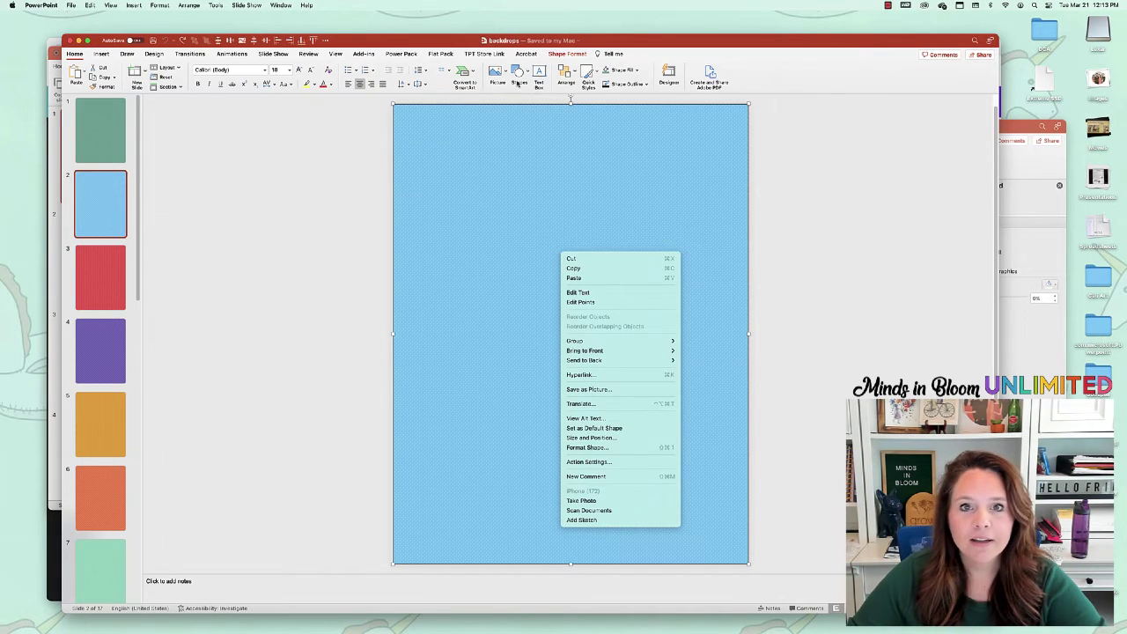
left_click(576, 56)
left_click(575, 57)
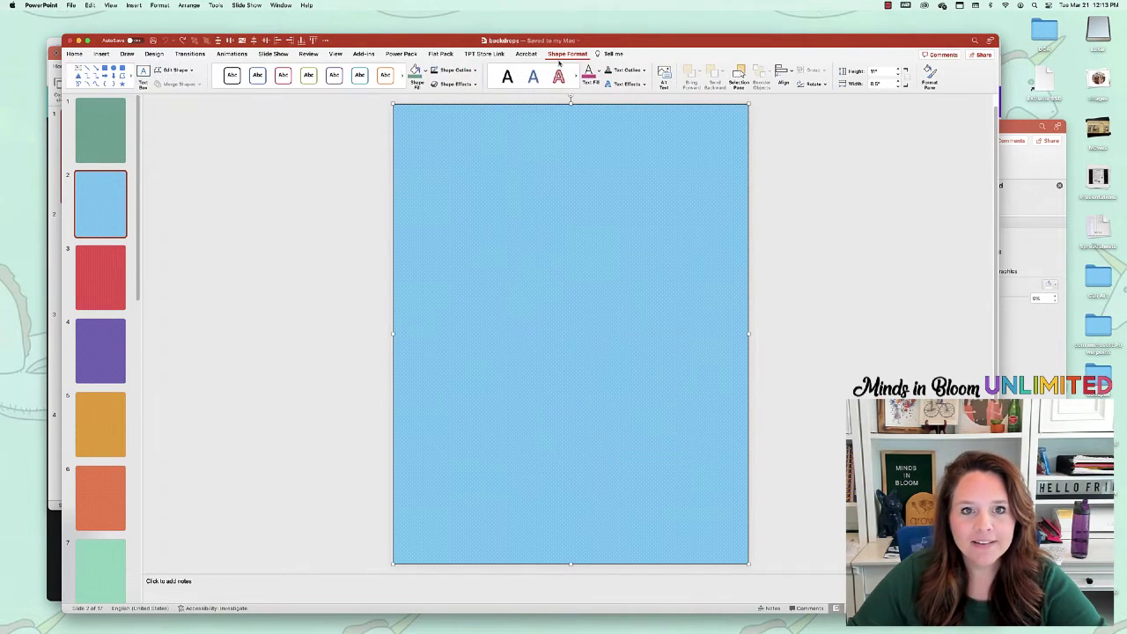
left_click(425, 70)
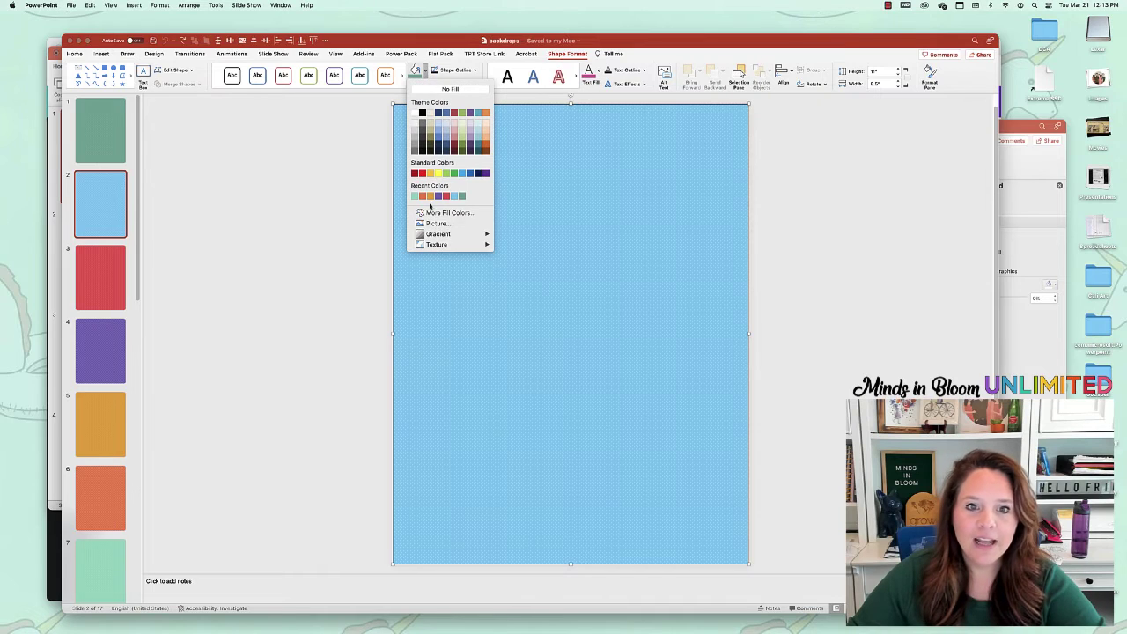
mouse_move(432, 246)
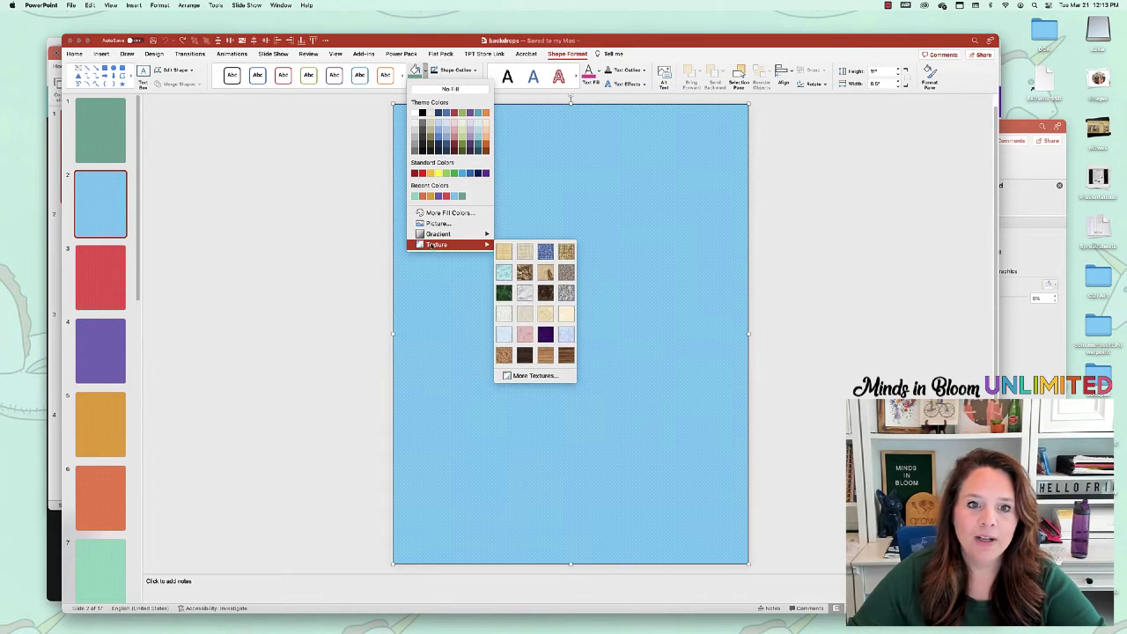
left_click(538, 377)
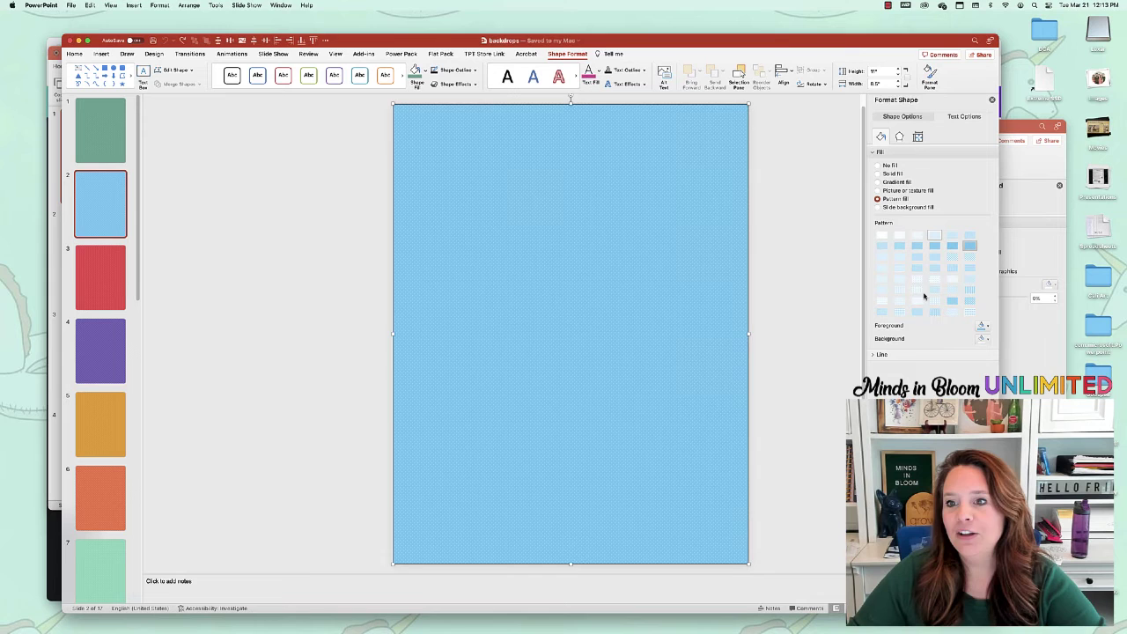
left_click(969, 256)
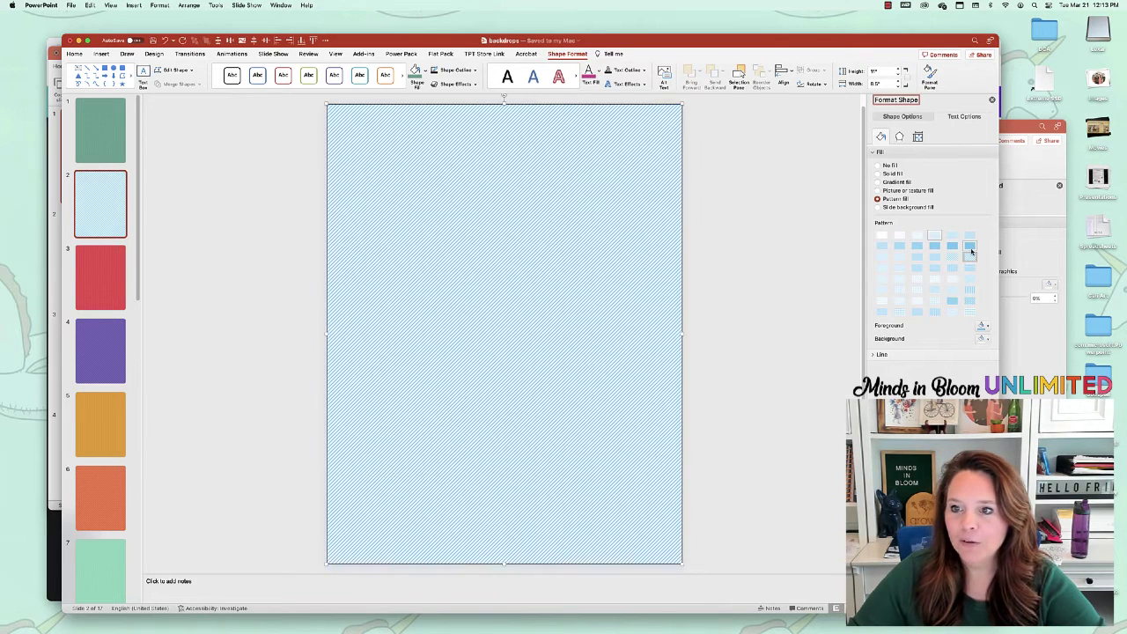
left_click(970, 246)
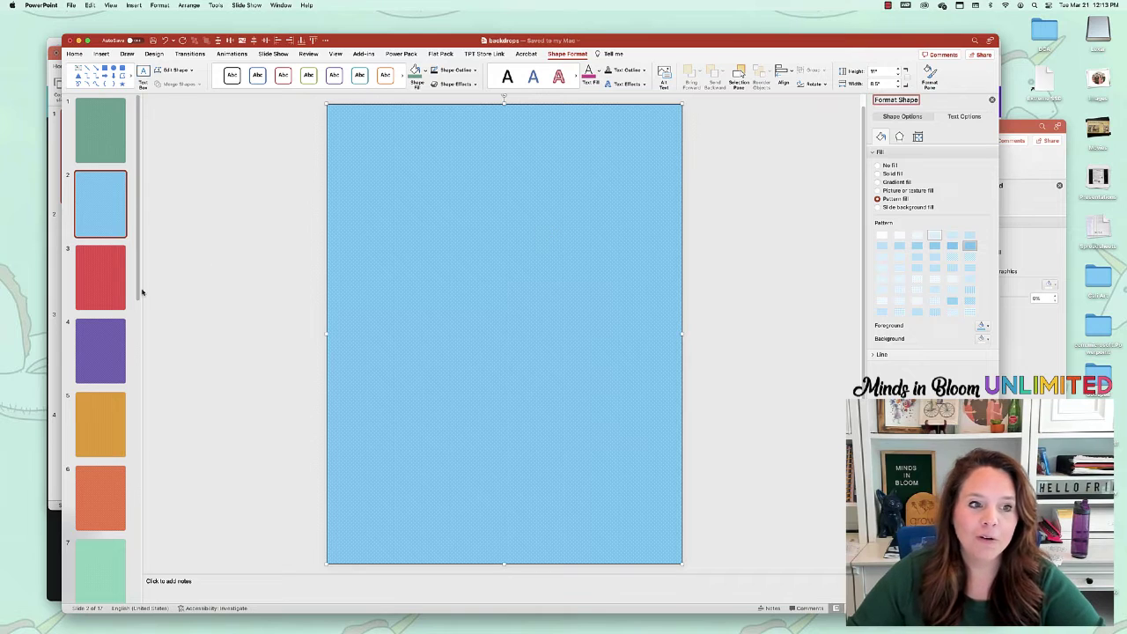
Browse the remaining backdrop slides, viewing the plain green one and the flower photos on slides 8 and 13.
scroll(122, 311, "down", 5)
scroll(122, 311, "down", 2)
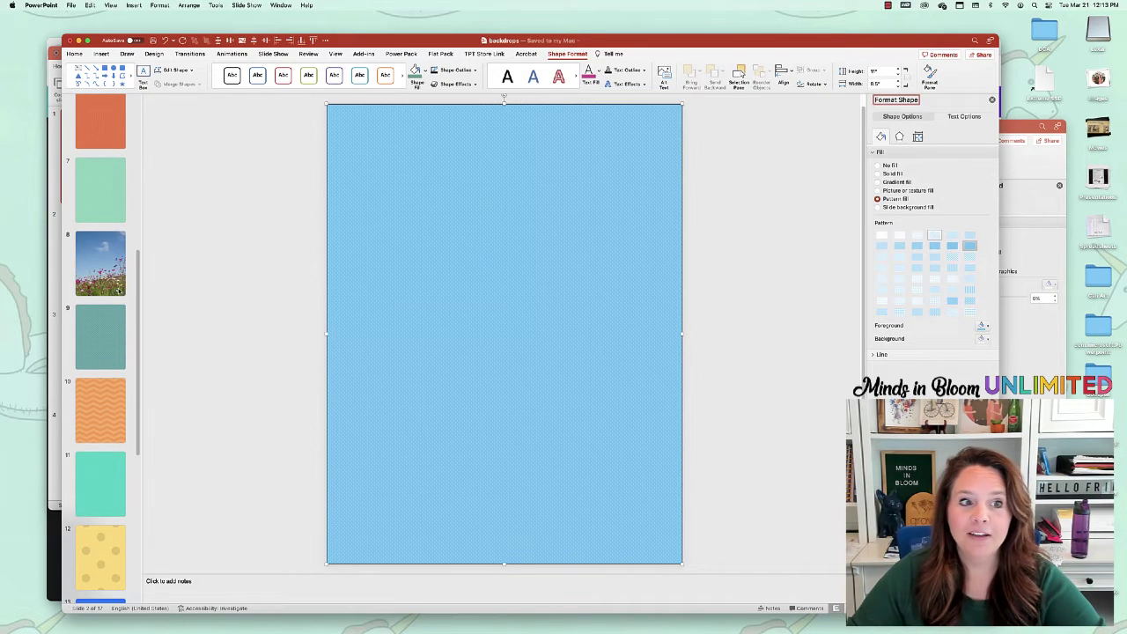
left_click(109, 248)
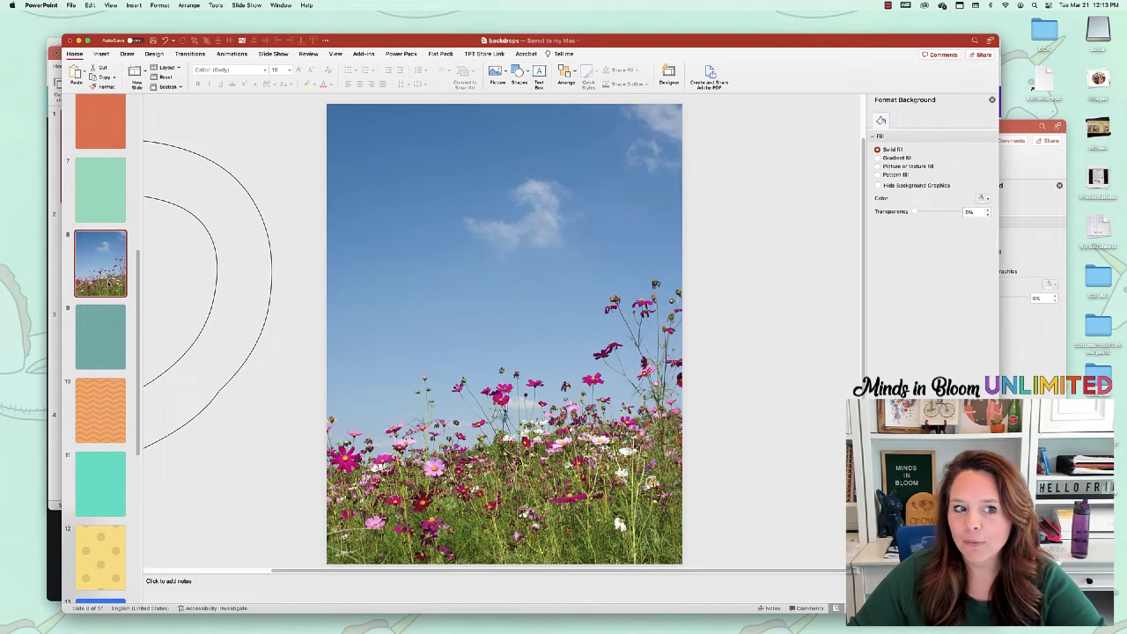
left_click(116, 217)
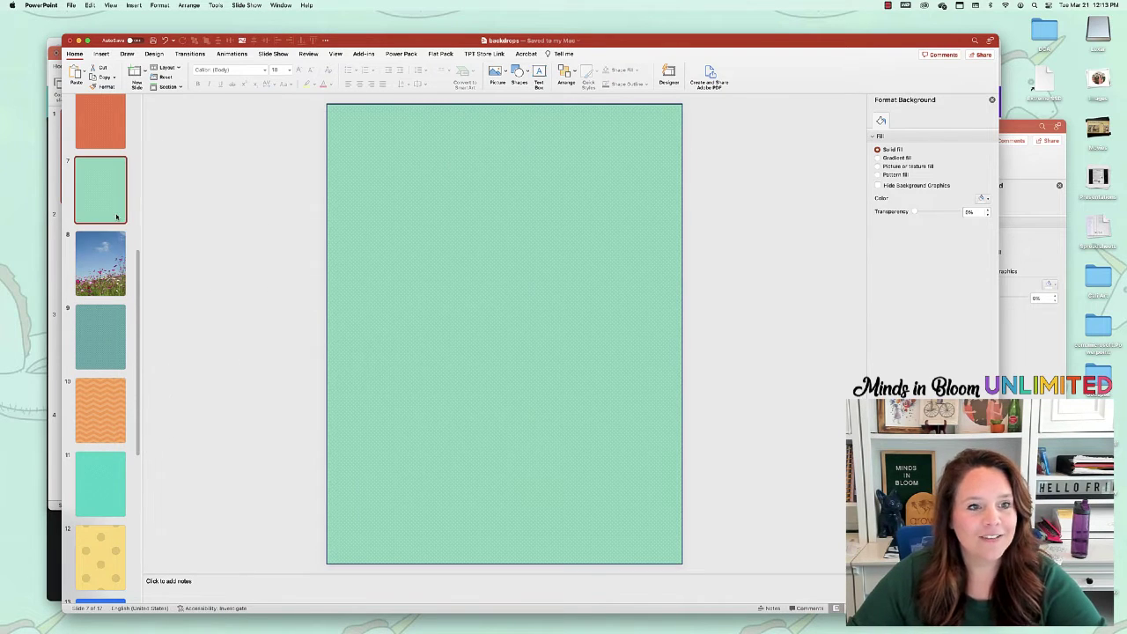
key("Down")
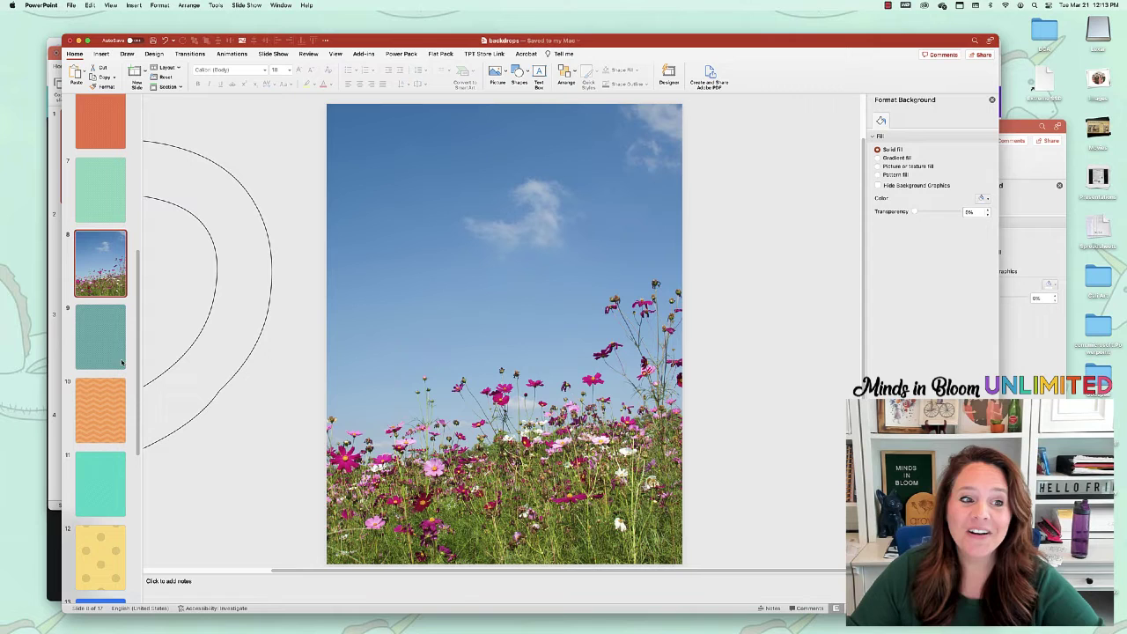
scroll(101, 475, "down", 3)
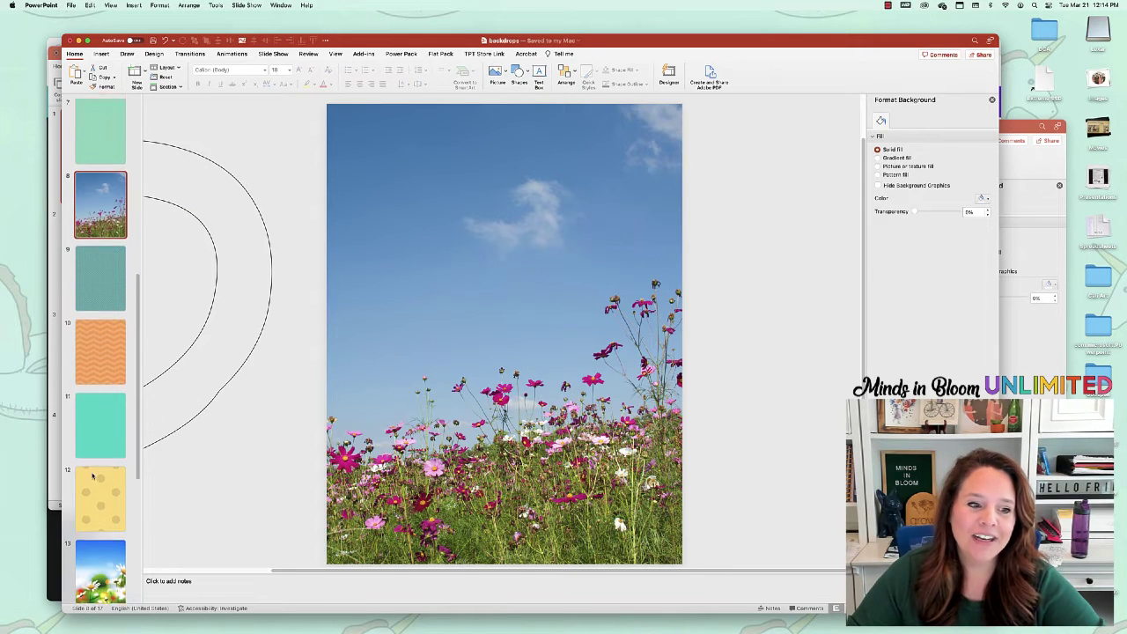
left_click(97, 529)
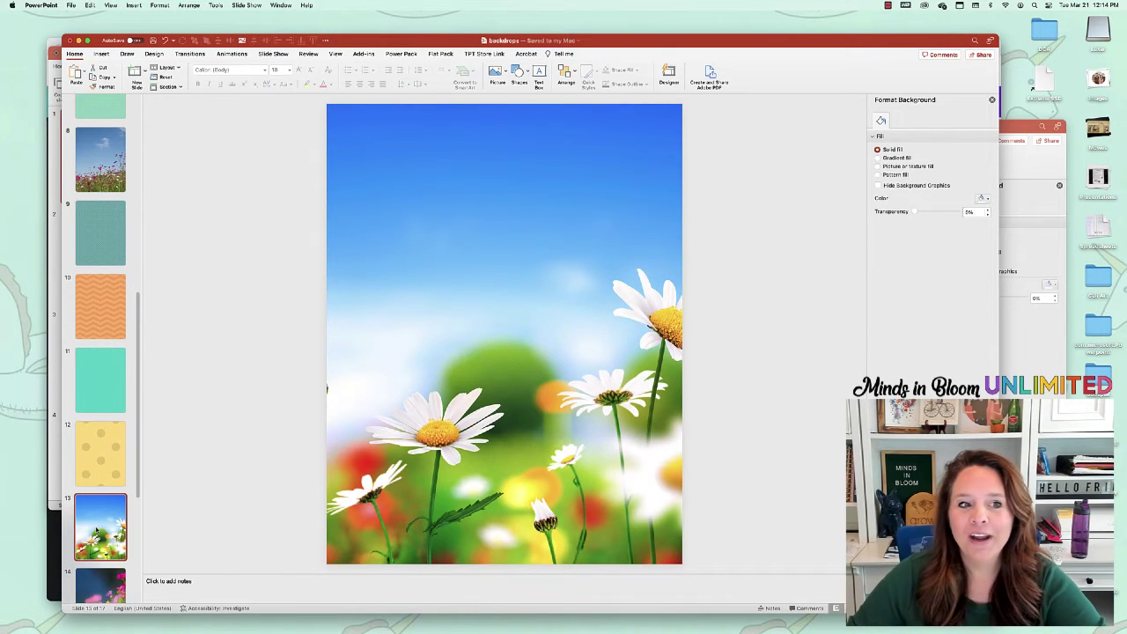
scroll(135, 238, "up", 2)
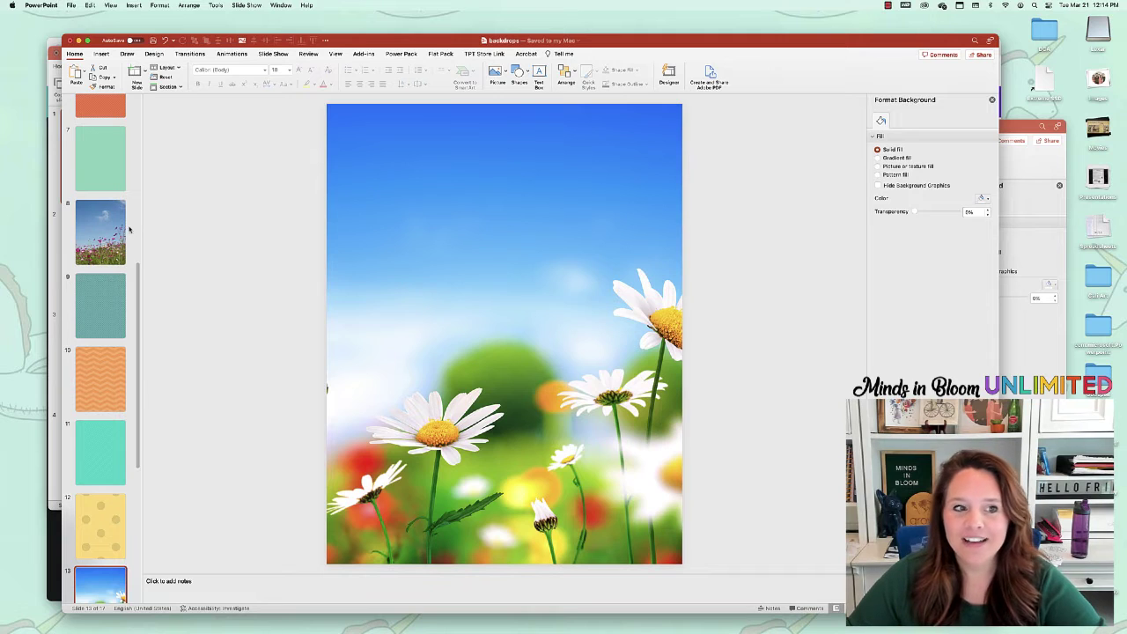
Move the outlined question mark text box onto the flower field photo on slide 8.
left_click(123, 233)
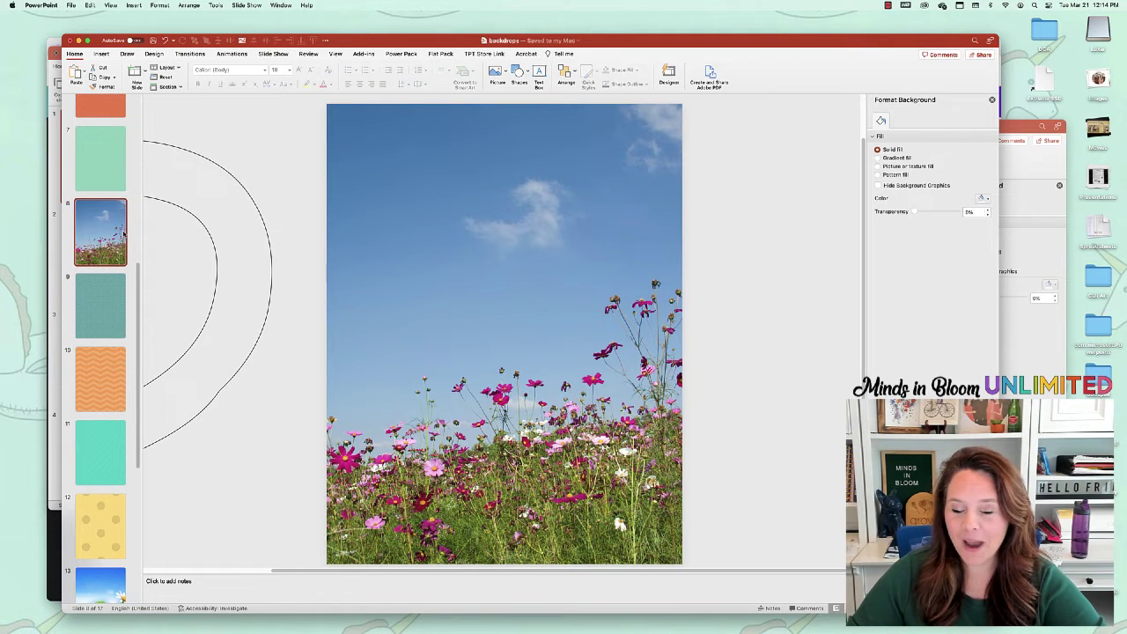
left_click(183, 164)
scroll(185, 164, "left", 3)
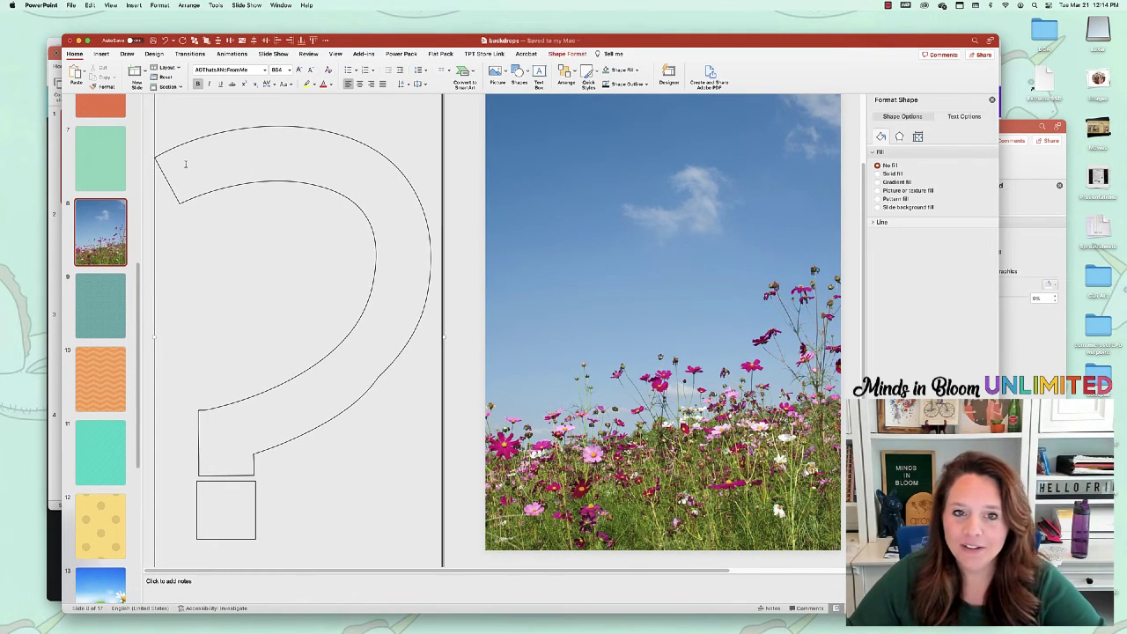
scroll(390, 146, "down", 3)
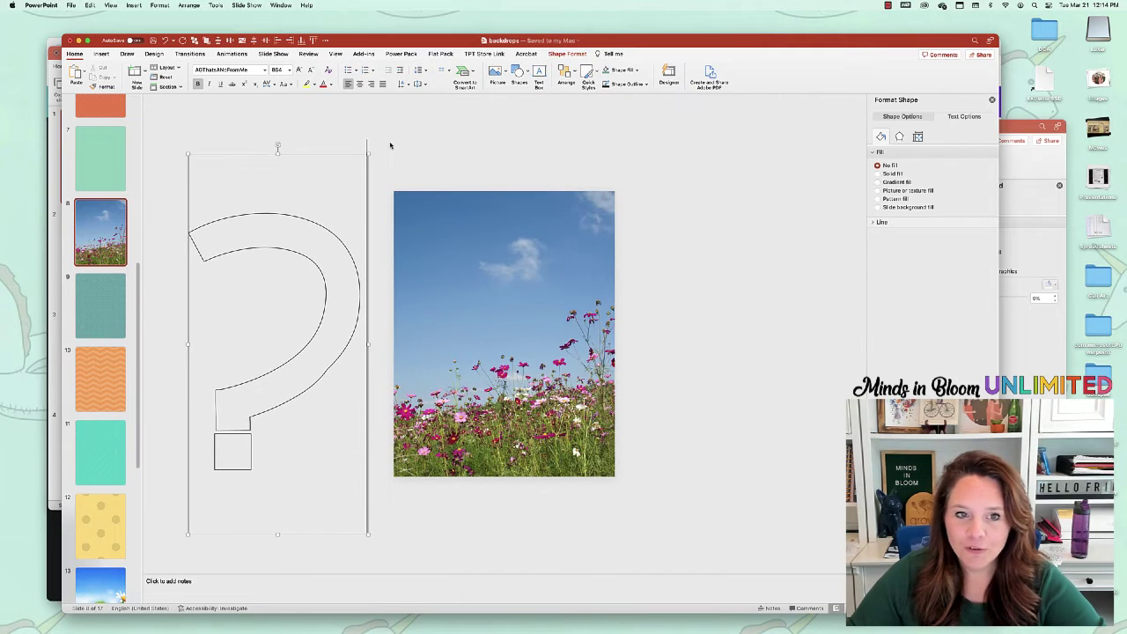
left_click_drag(332, 157, 562, 145)
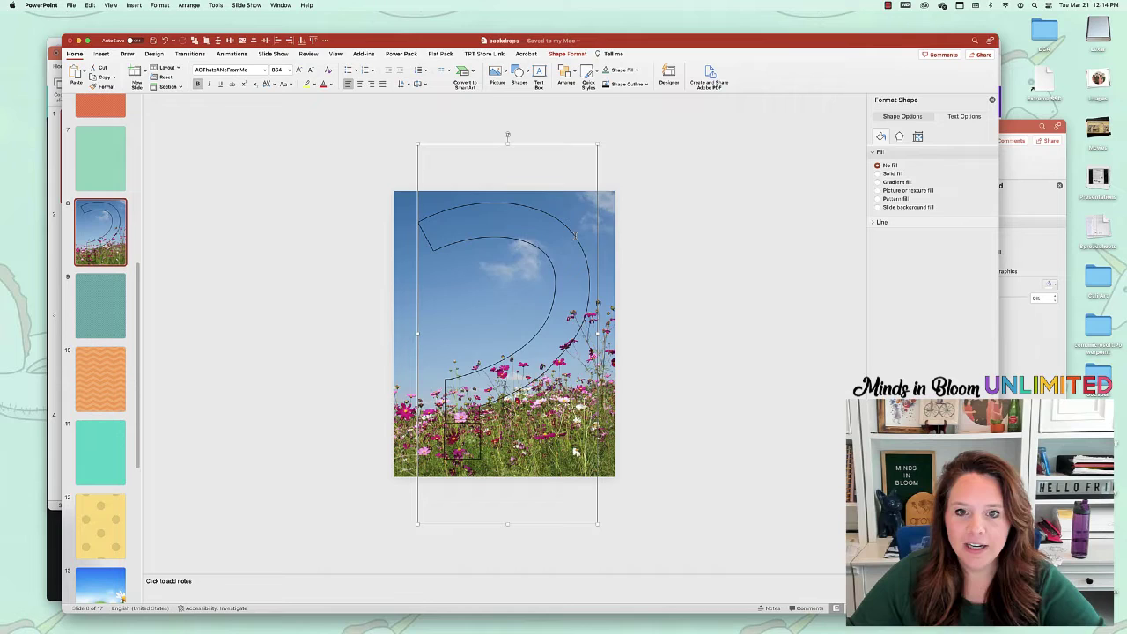
Select the question mark's text and check its text fill options, including No Fill, without changing them.
left_click_drag(485, 234, 443, 234)
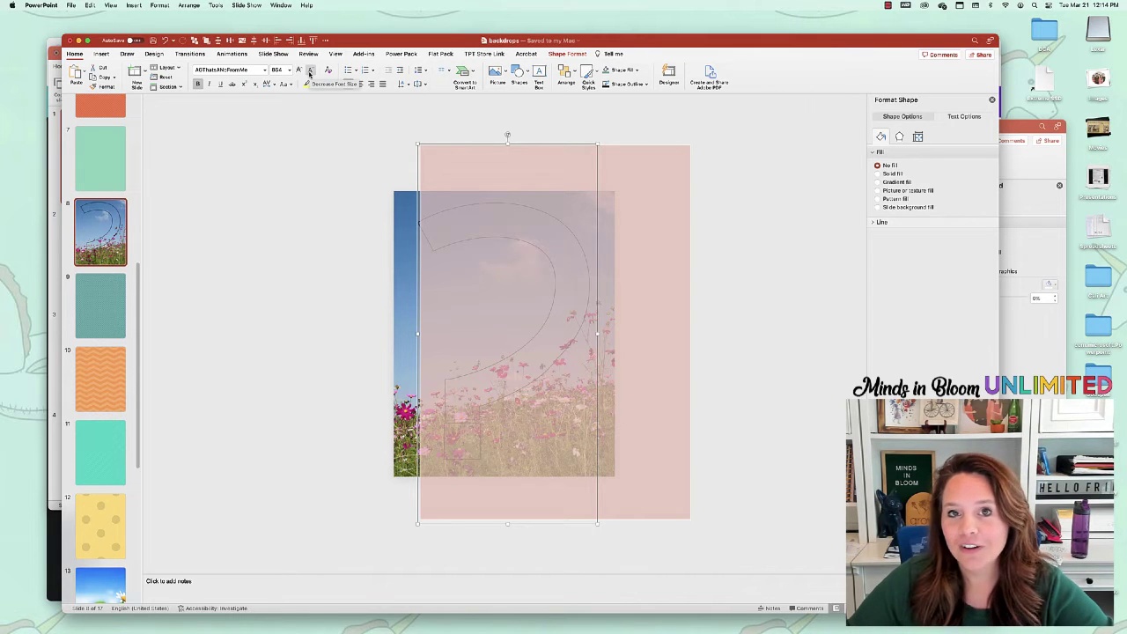
left_click(361, 192)
key("super+z")
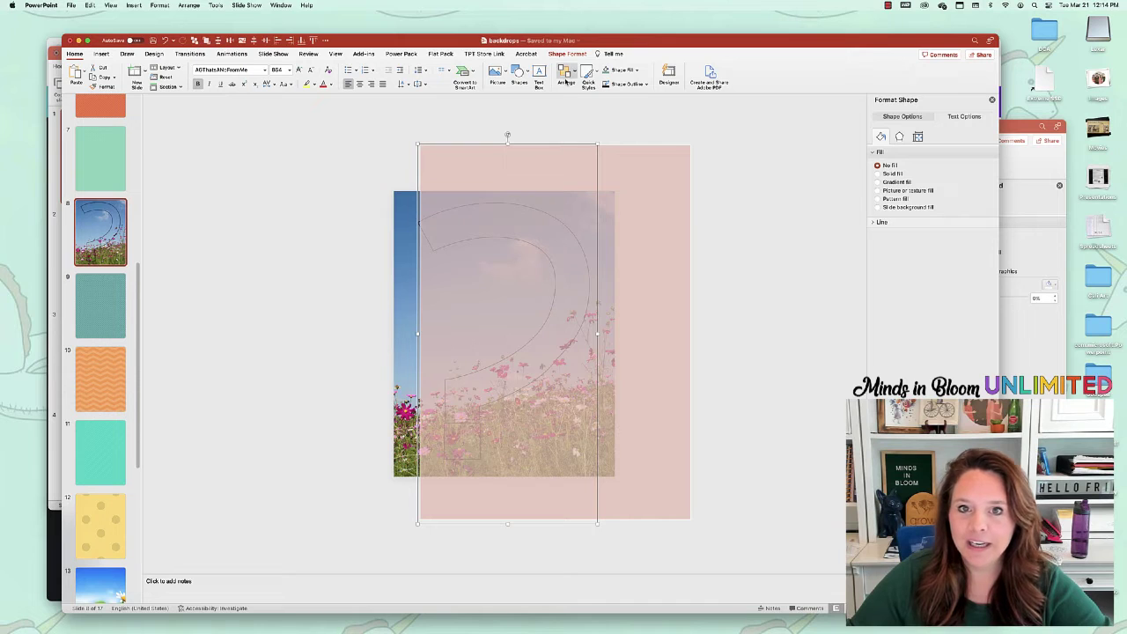
key("Delete")
left_click(526, 201)
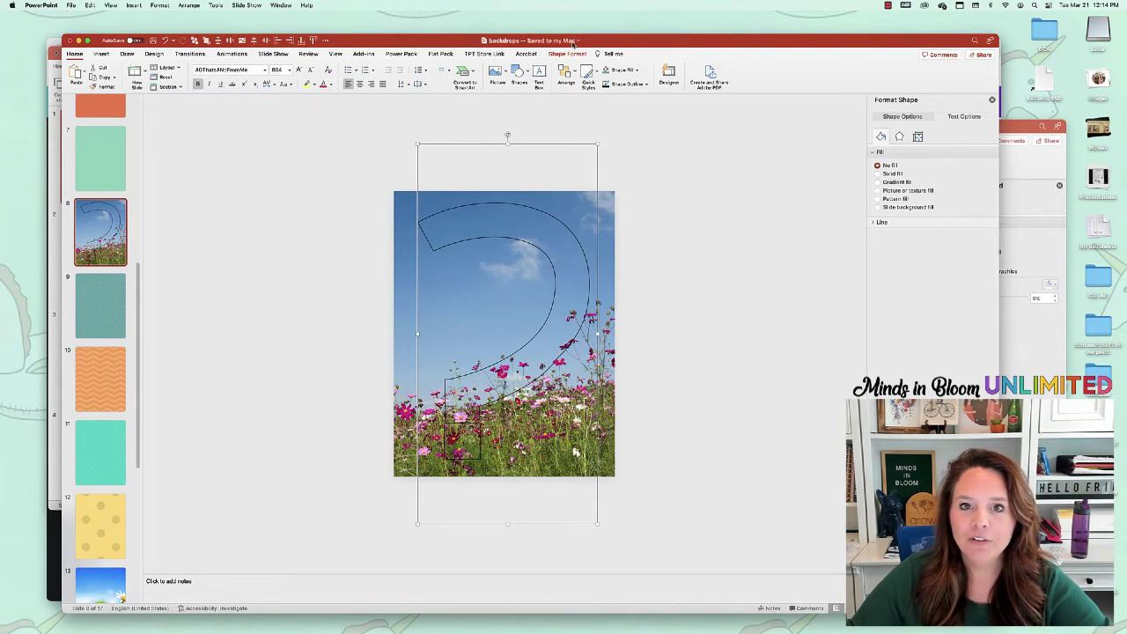
left_click(560, 55)
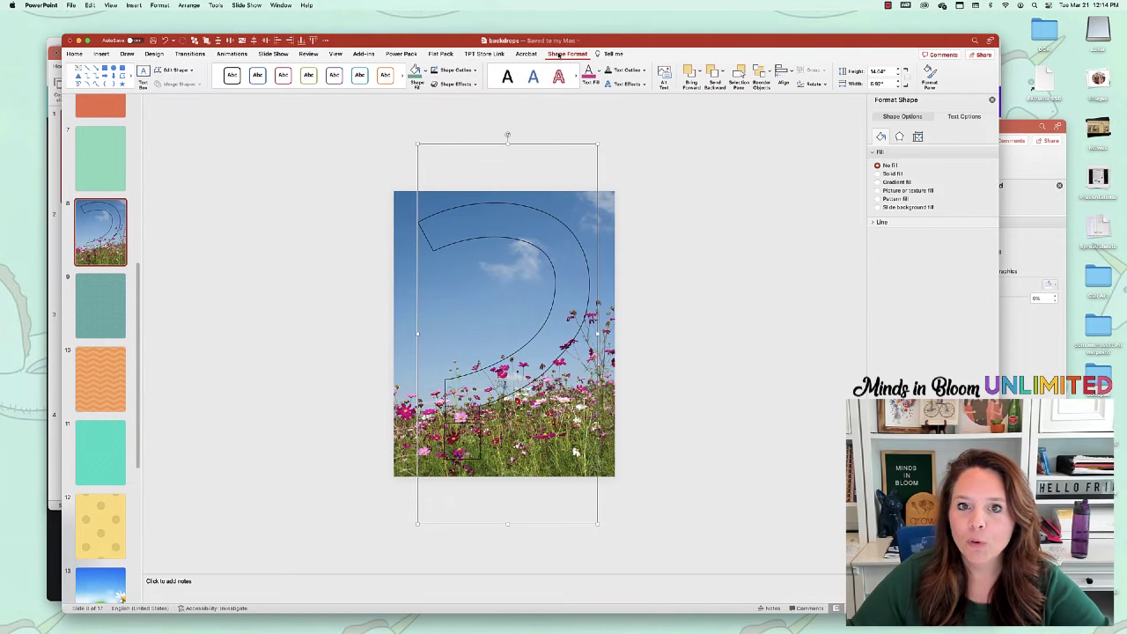
left_click(600, 73)
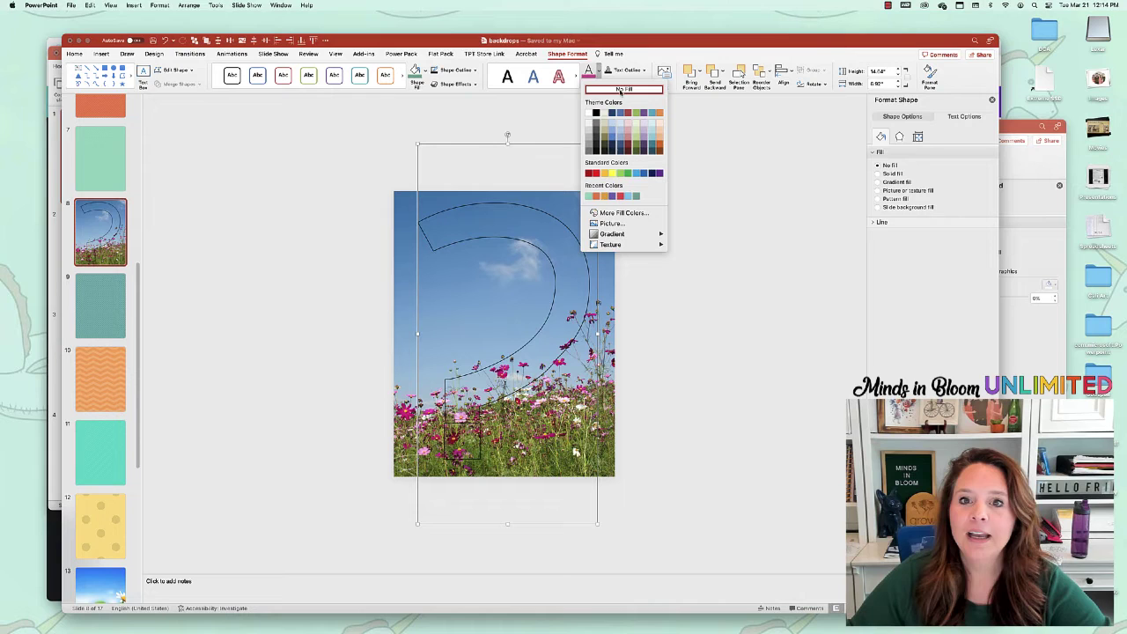
left_click(701, 217)
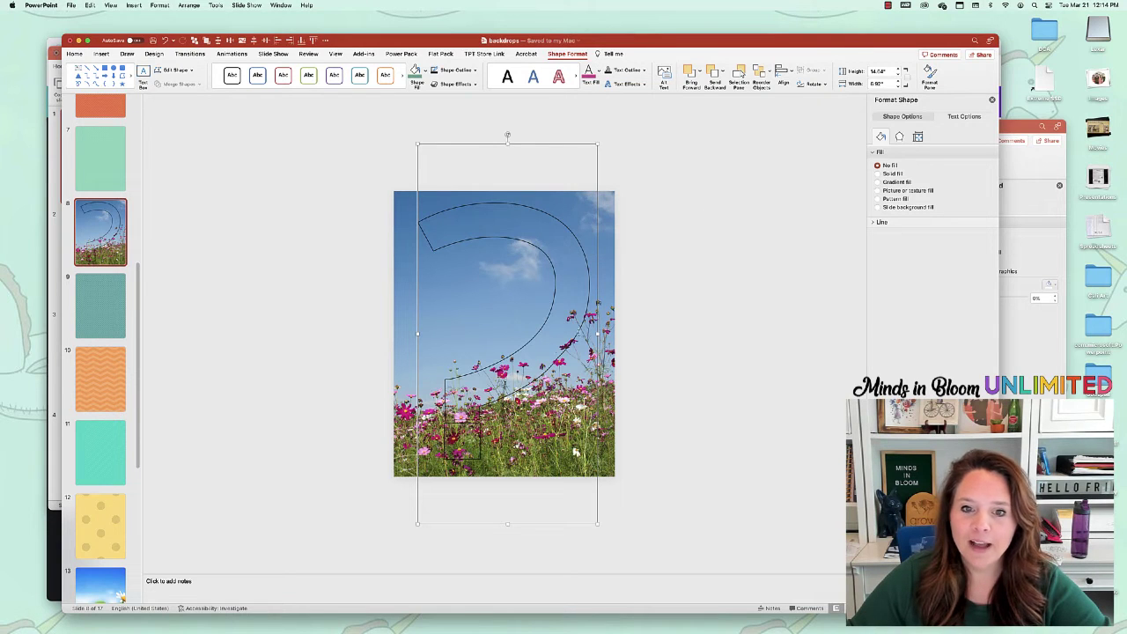
Replace the question mark with a capital D and shift its text box slightly down over the flower field photo.
left_click(637, 338)
mouse_move(597, 229)
left_mouse_down()
mouse_move(607, 239)
mouse_move(593, 239)
mouse_move(614, 225)
mouse_move(585, 227)
mouse_move(614, 226)
left_mouse_up()
key("super+v")
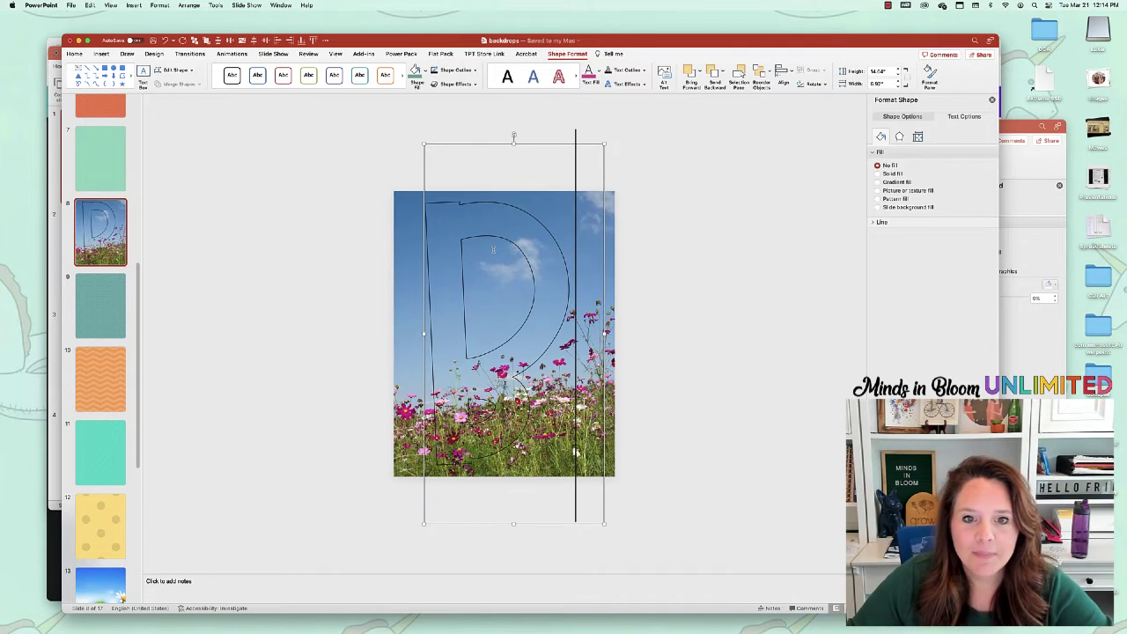
left_click_drag(567, 148, 567, 152)
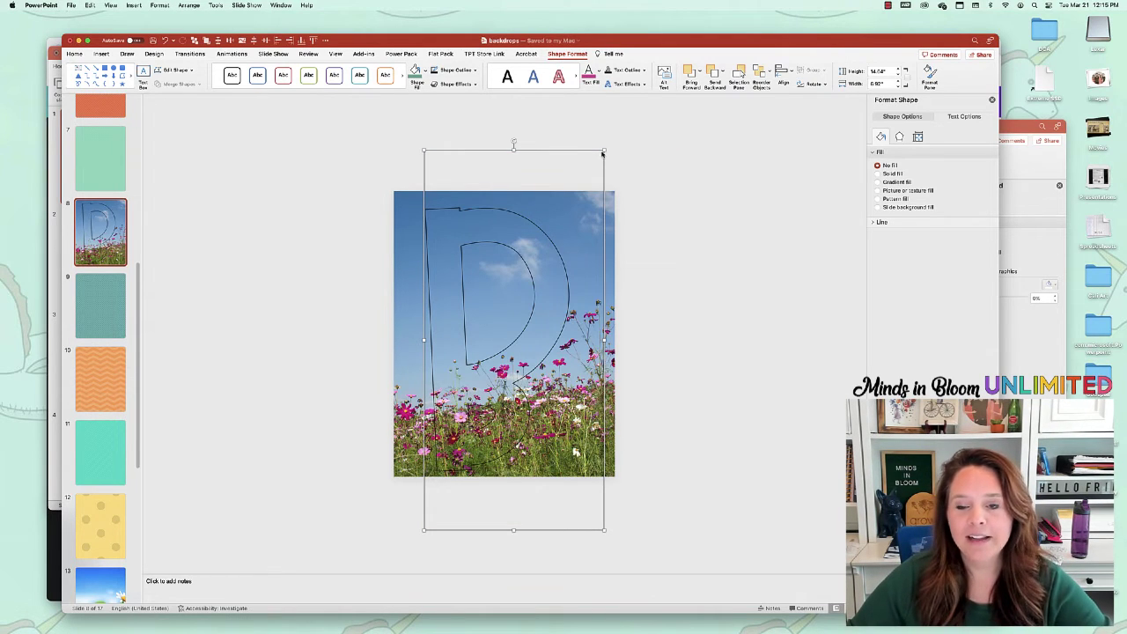
left_click(660, 161)
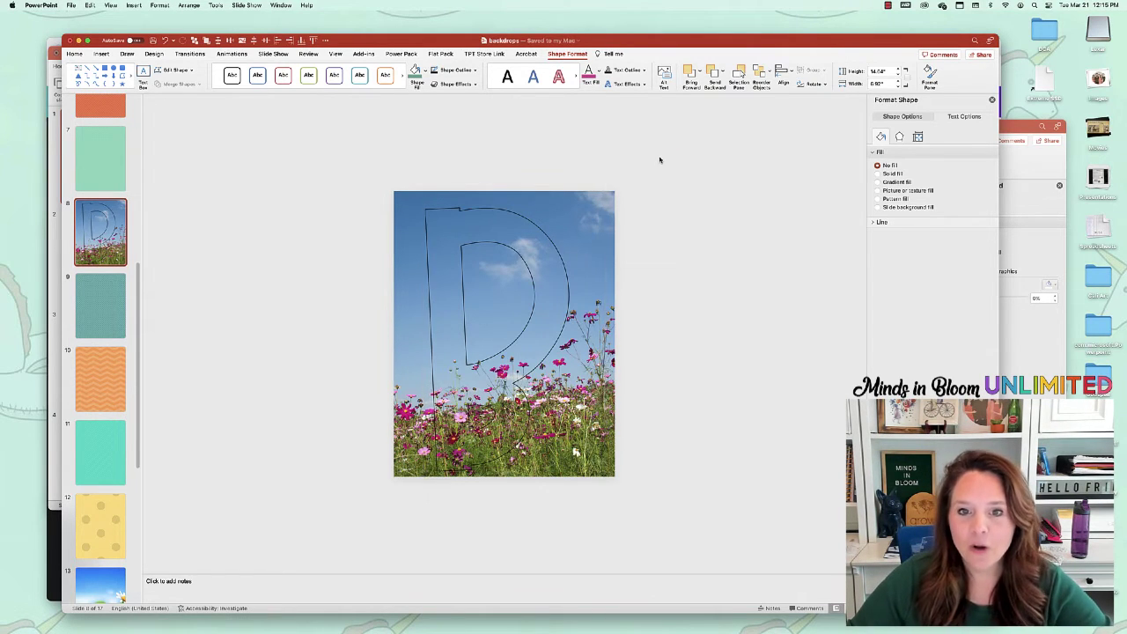
Select the flower field photo together with the outlined letter and merge them using Fragment.
left_click(396, 195)
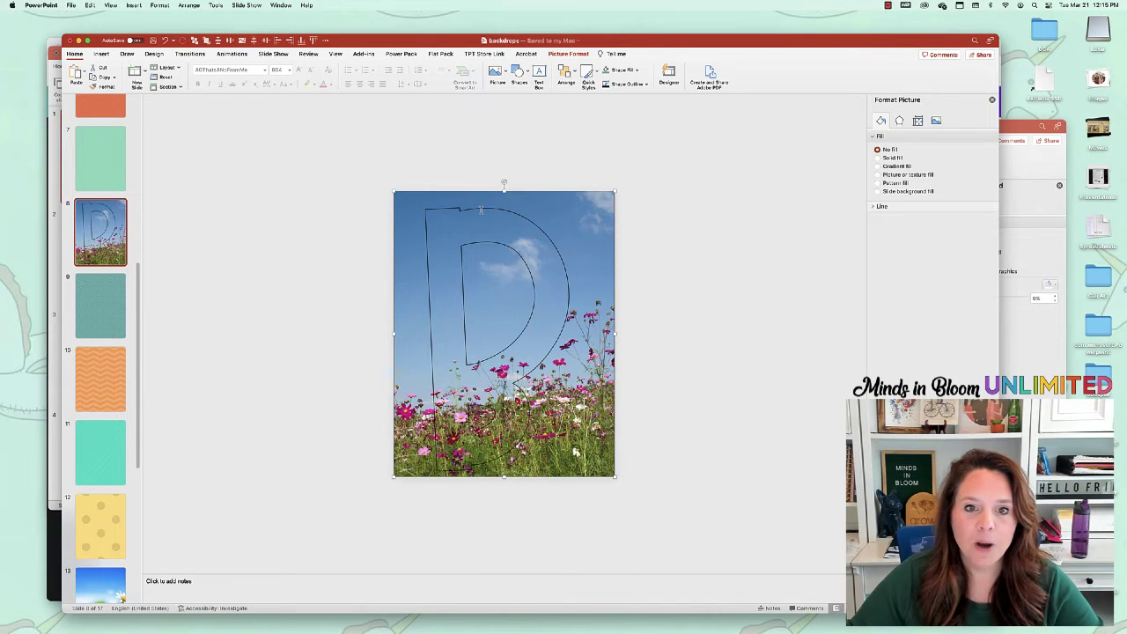
left_click(480, 210, "shift")
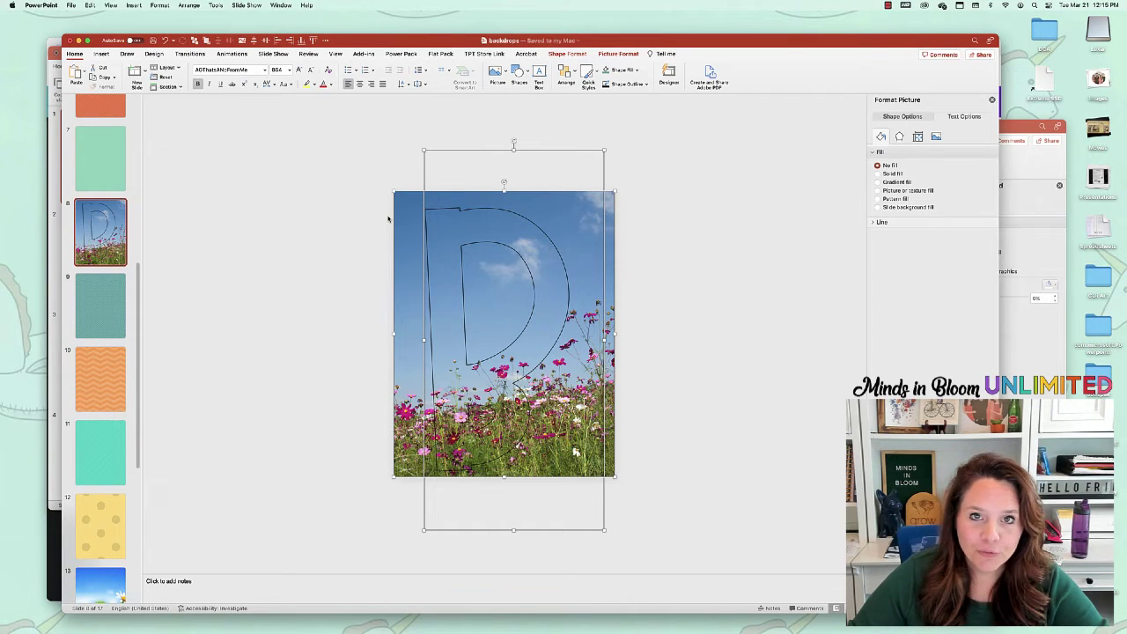
left_click(574, 55)
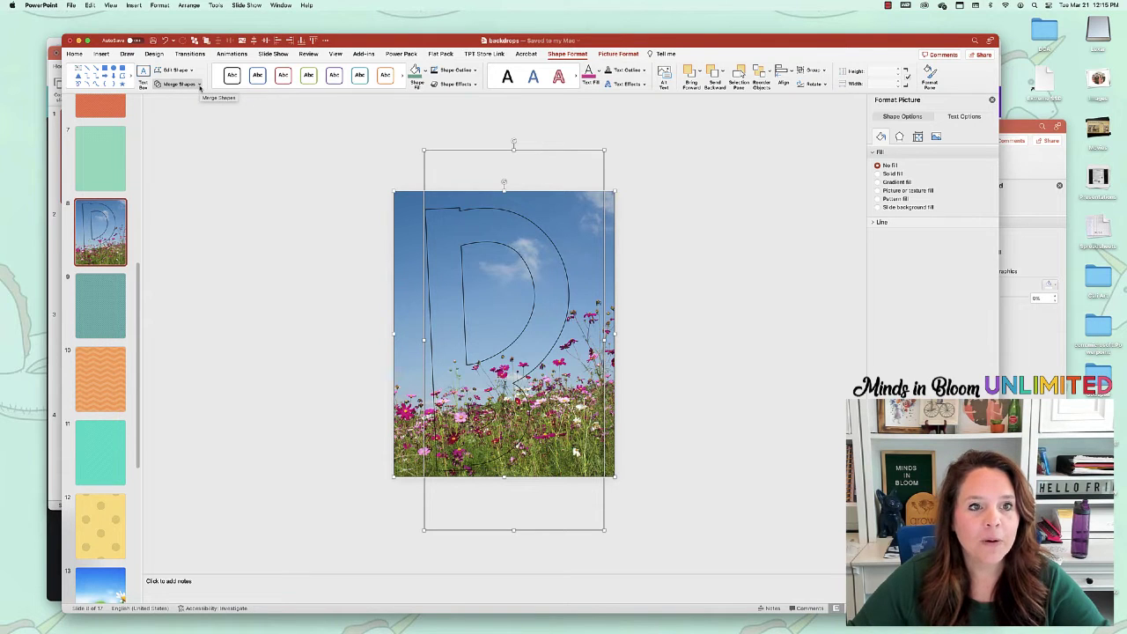
left_click(200, 85)
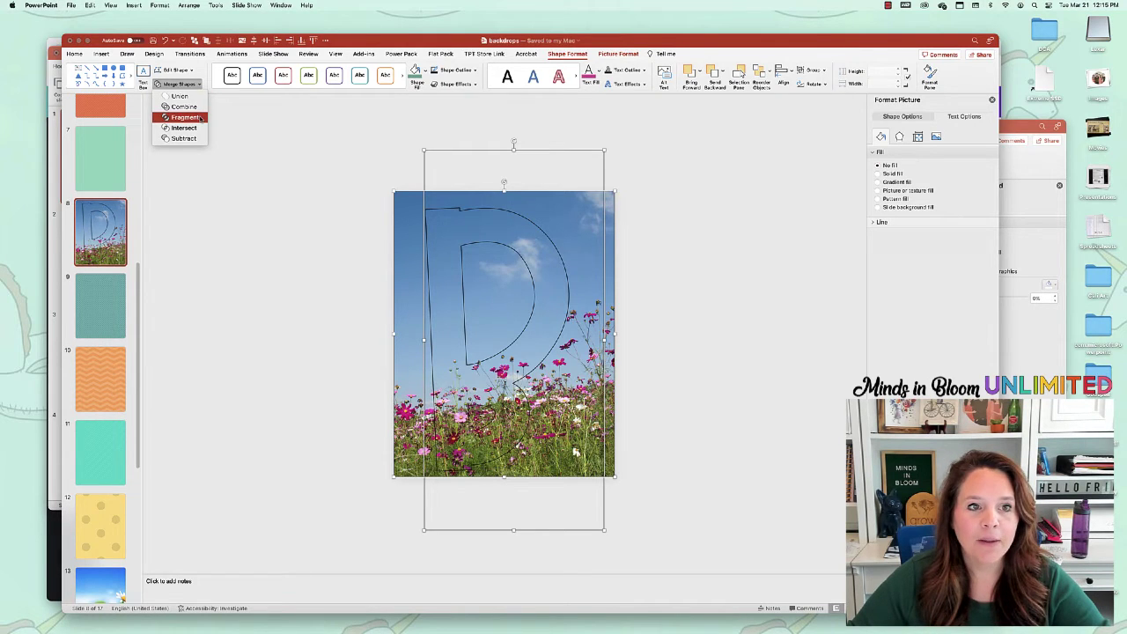
left_click(200, 118)
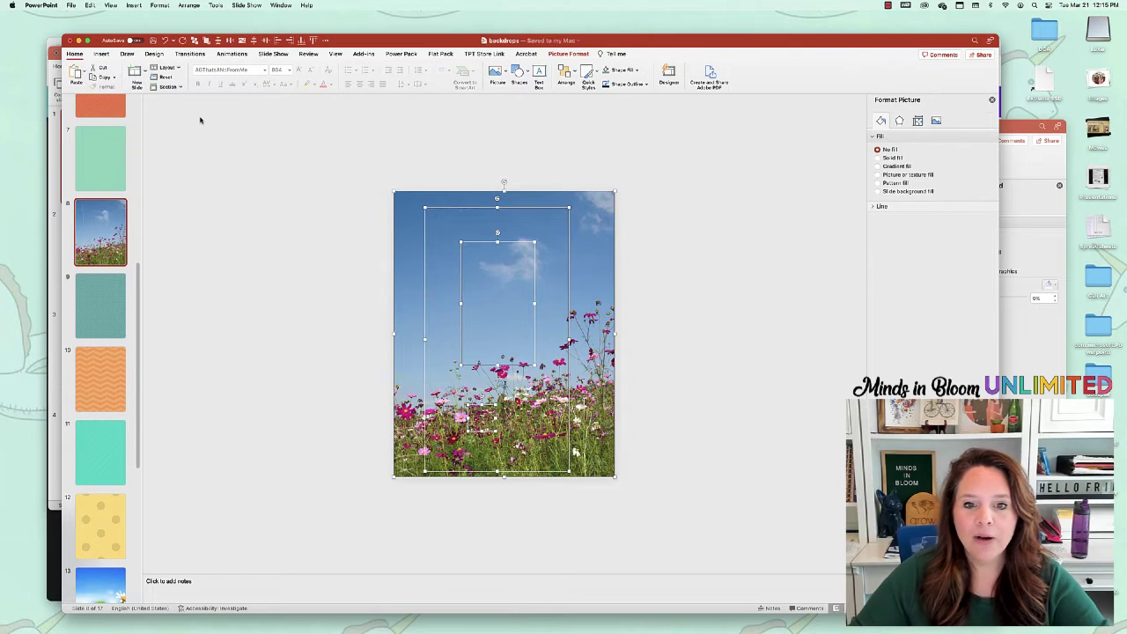
Pull the photo-filled letter piece out of the flower field photo and place it beside the slide.
left_click(200, 121)
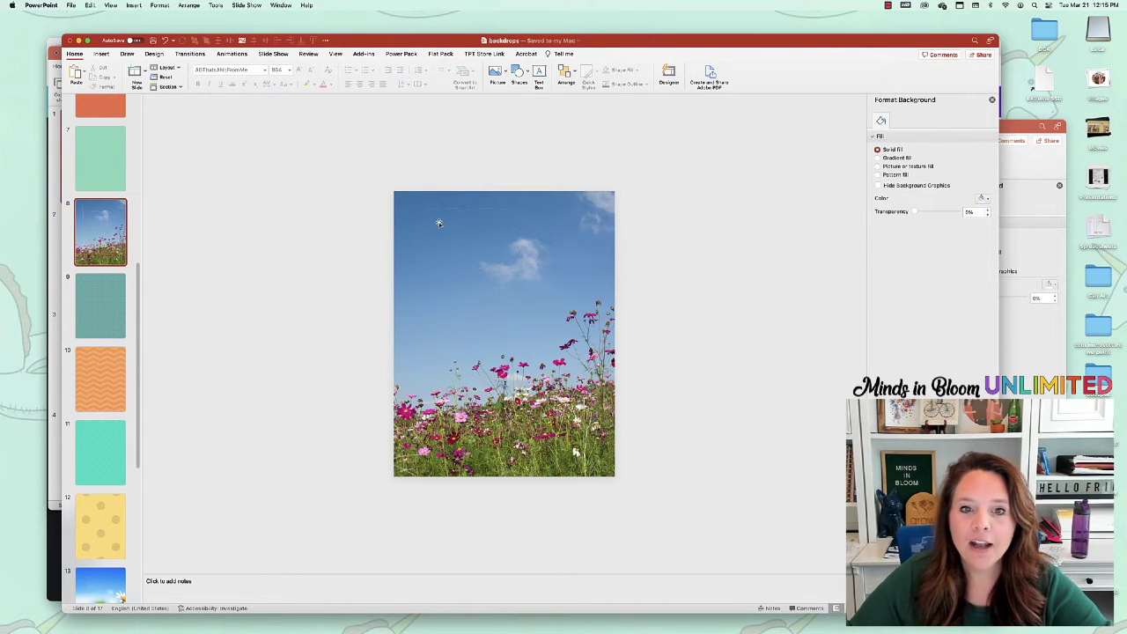
left_click(550, 252)
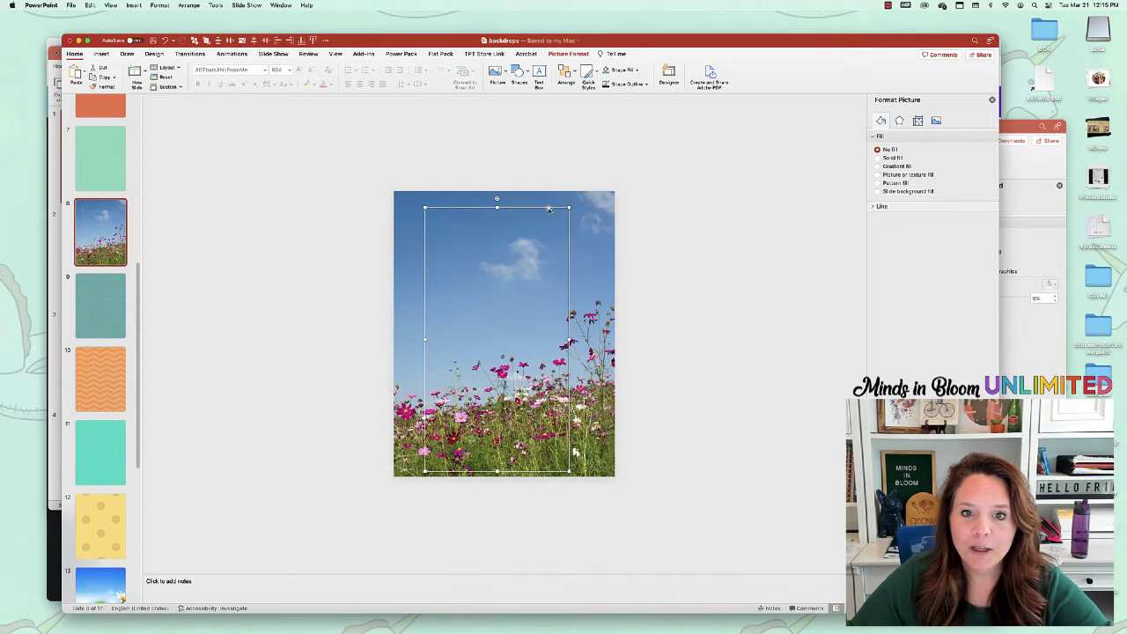
left_click_drag(549, 209, 791, 155)
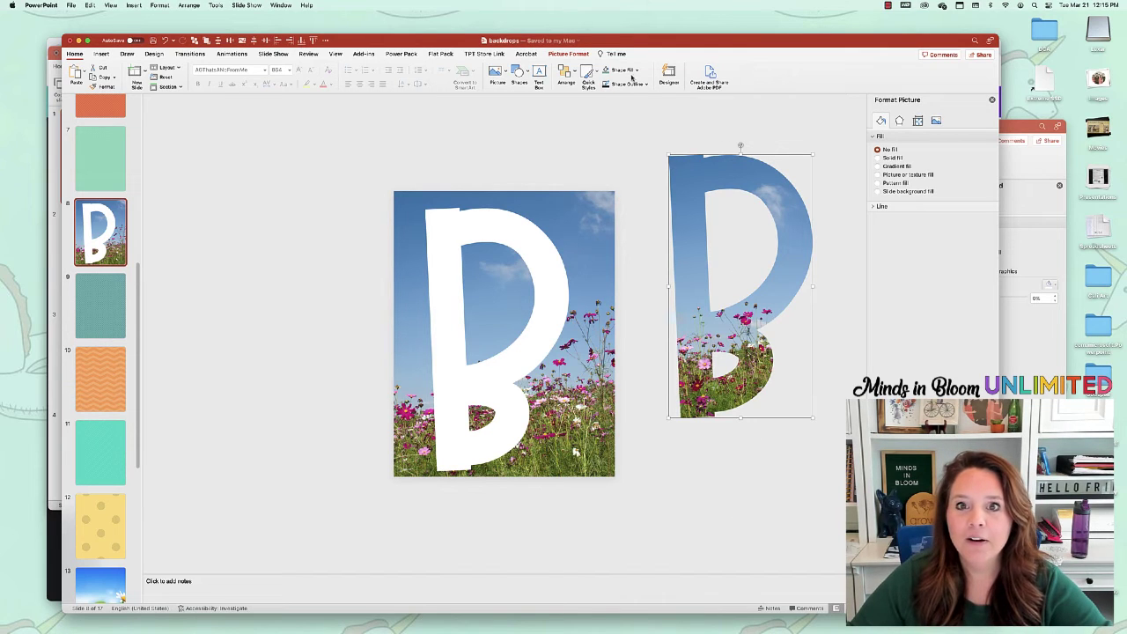
Give the cut-out flower letter a red picture border with a weight of 6 pt.
left_click(574, 54)
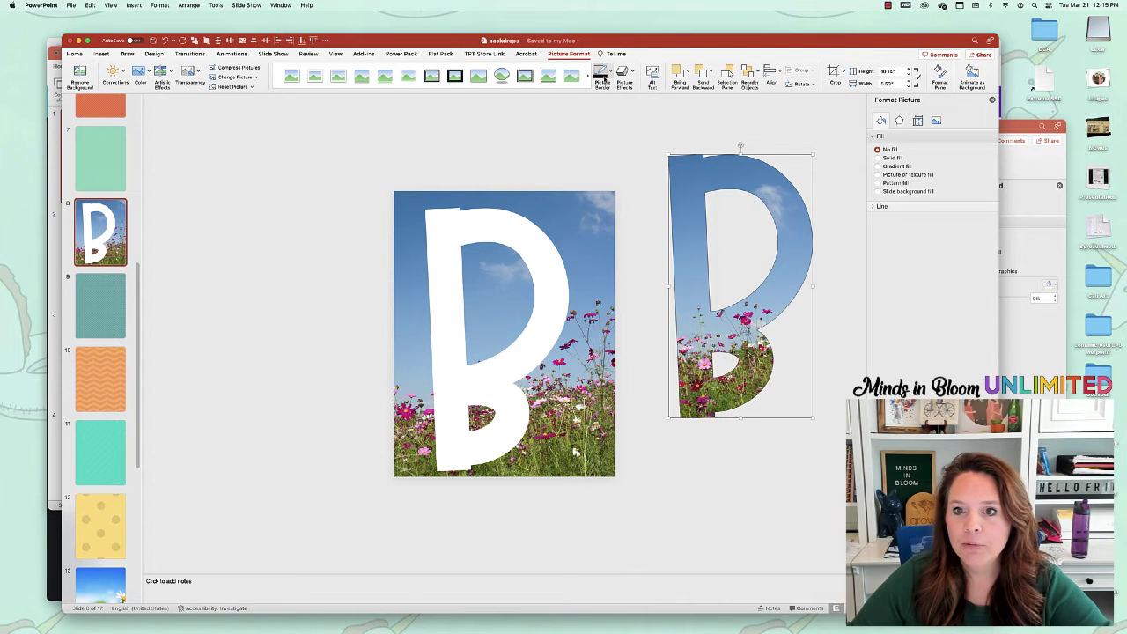
left_click(608, 72)
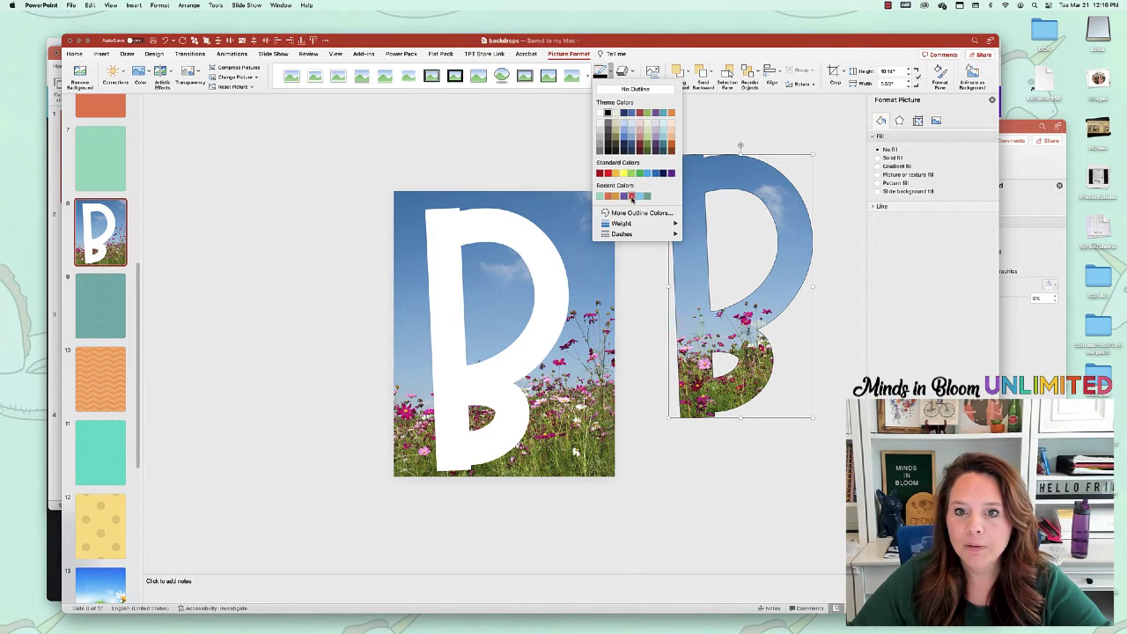
left_click(631, 197)
left_click(608, 71)
mouse_move(643, 224)
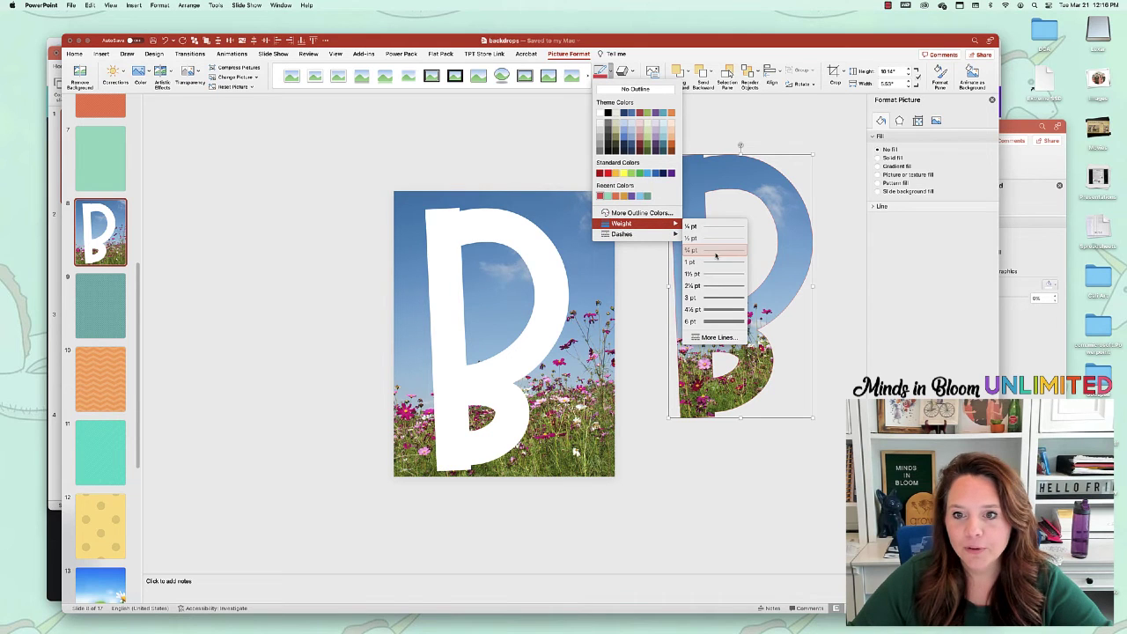
left_click(731, 322)
left_click(705, 516)
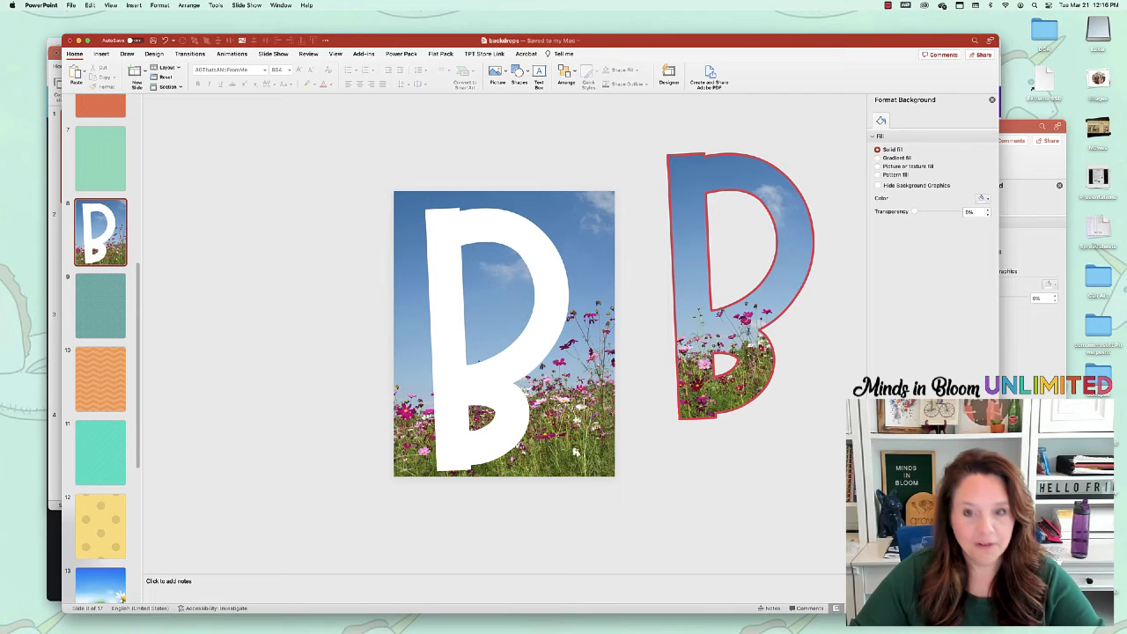
Change the cut-out flower letter's border color to black.
left_click(730, 180)
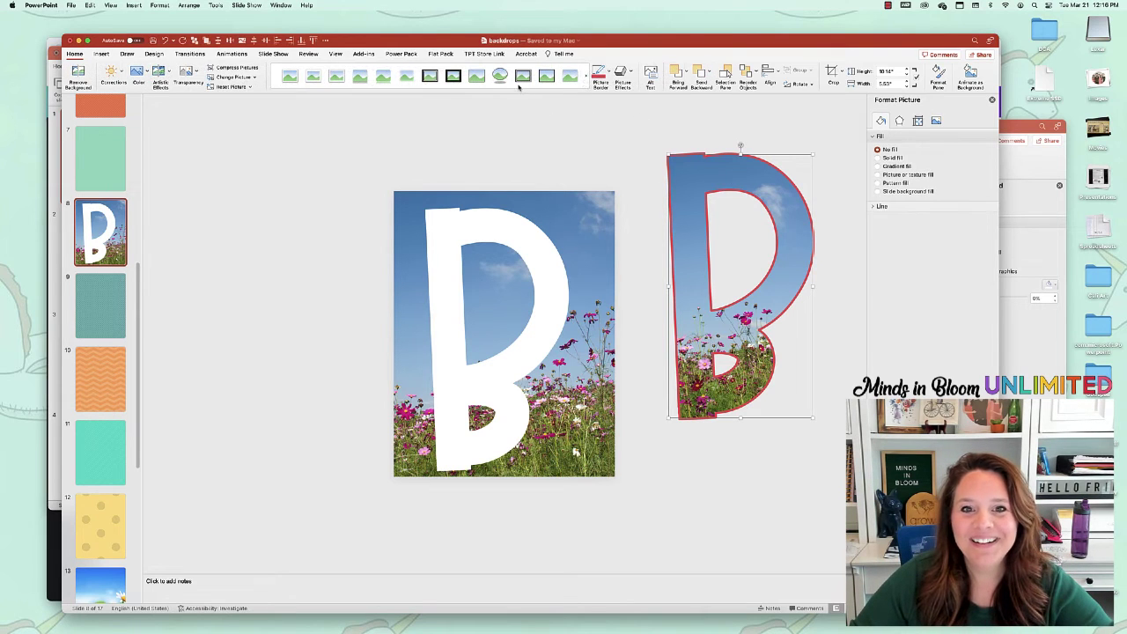
left_click(610, 72)
left_click(608, 113)
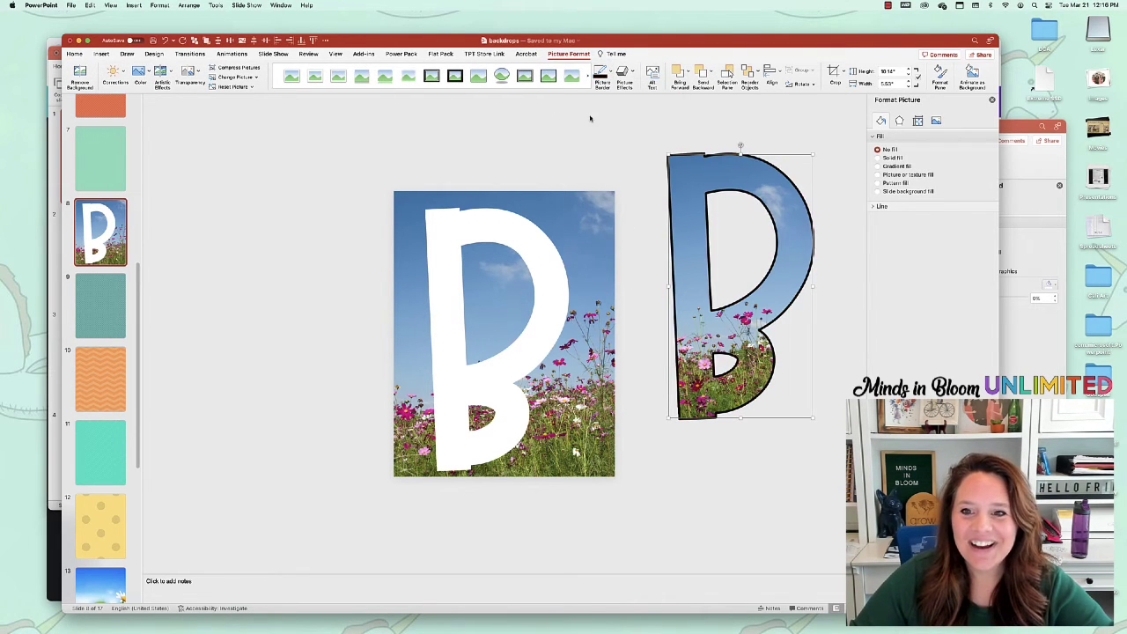
left_click(642, 308)
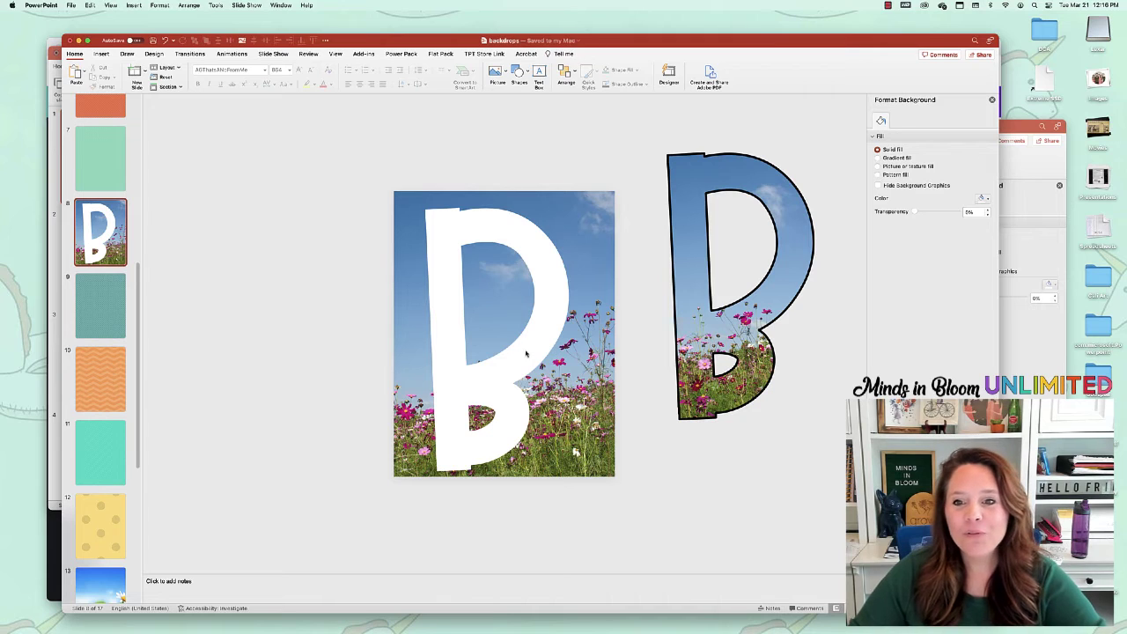
View the patterned backdrops on slides 10, 12 and 11, and select the blue patterned rectangle on slide 2.
left_click(101, 387)
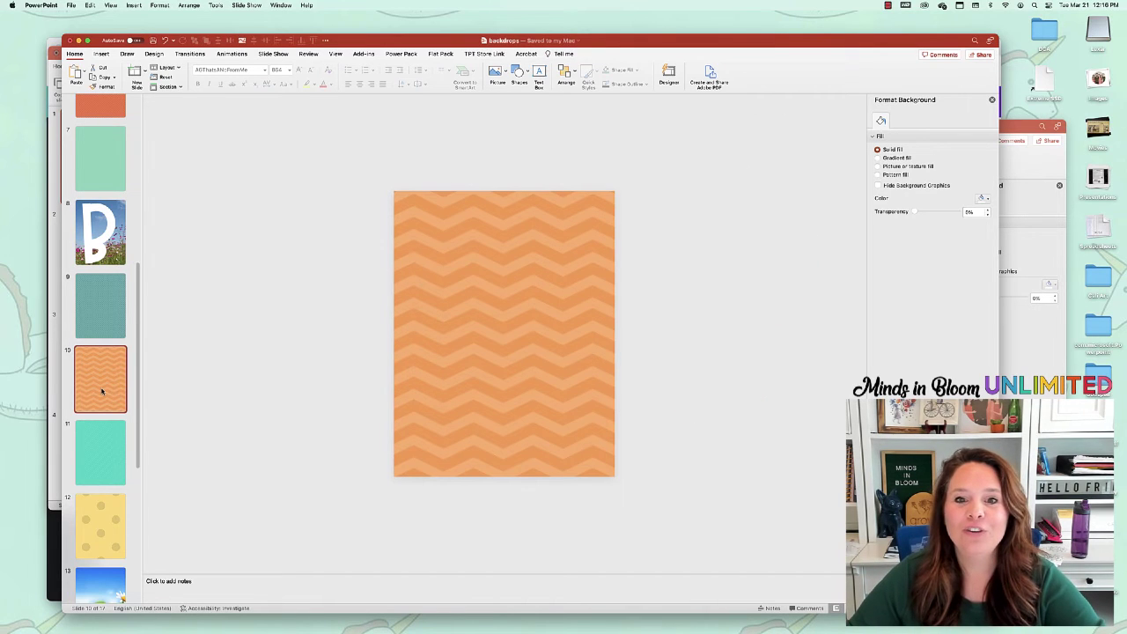
scroll(95, 414, "down", 2)
left_click(99, 489)
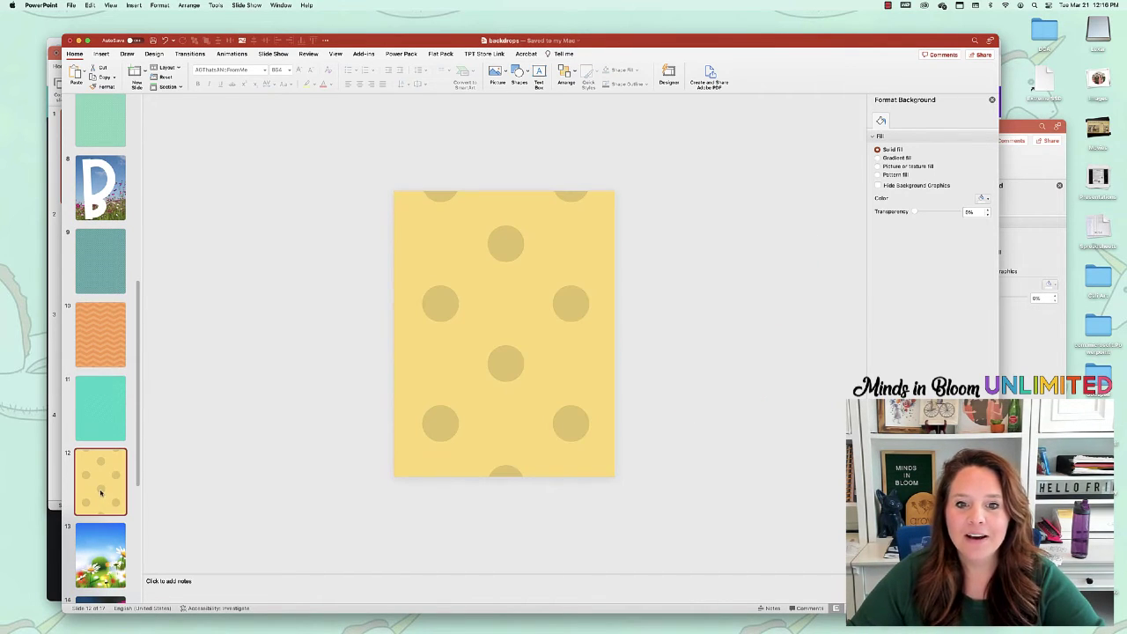
left_click(108, 414)
scroll(107, 421, "down", 2)
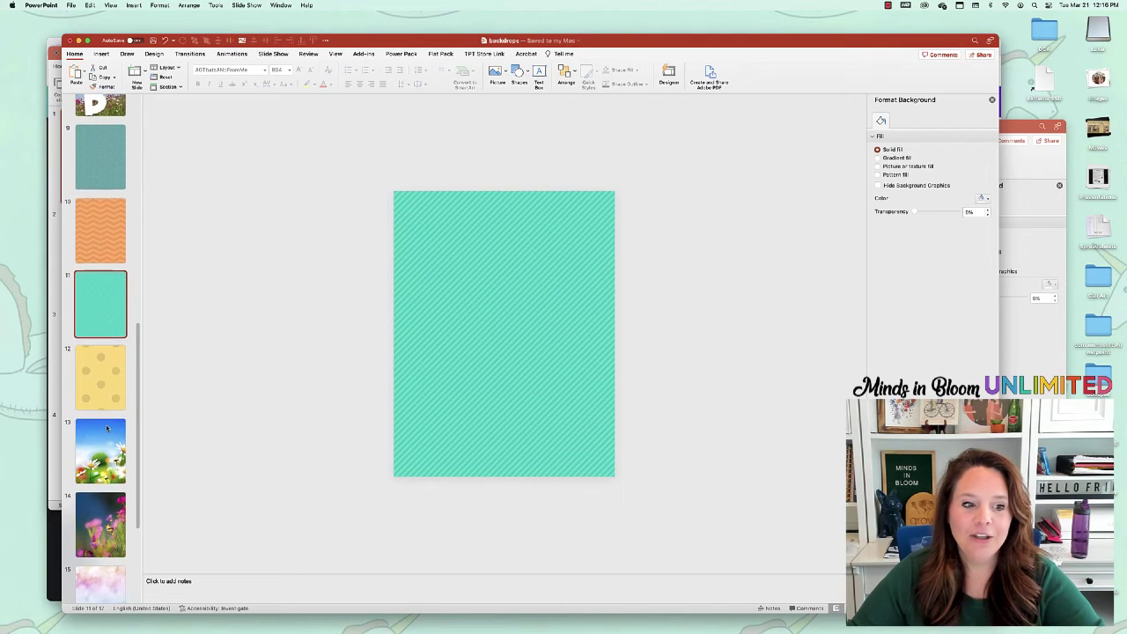
scroll(106, 425, "up", 10)
left_click(90, 223)
left_click(528, 266)
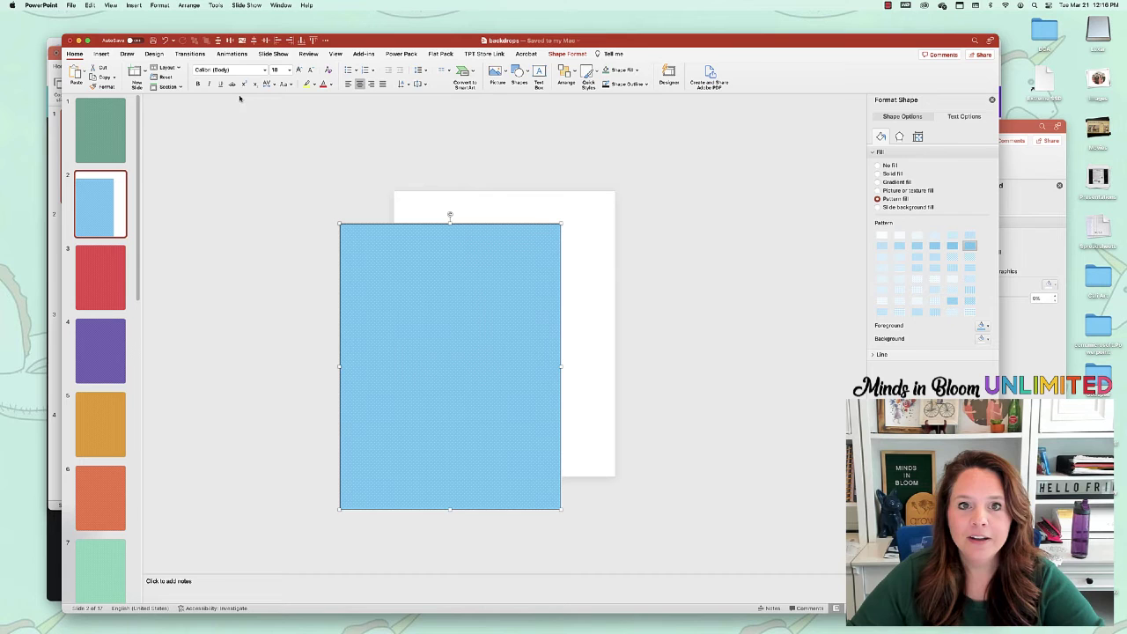
Switch to the Canva design in Chrome, add the tulip field photo to page 12 and browse the other spring photos.
left_click(55, 337)
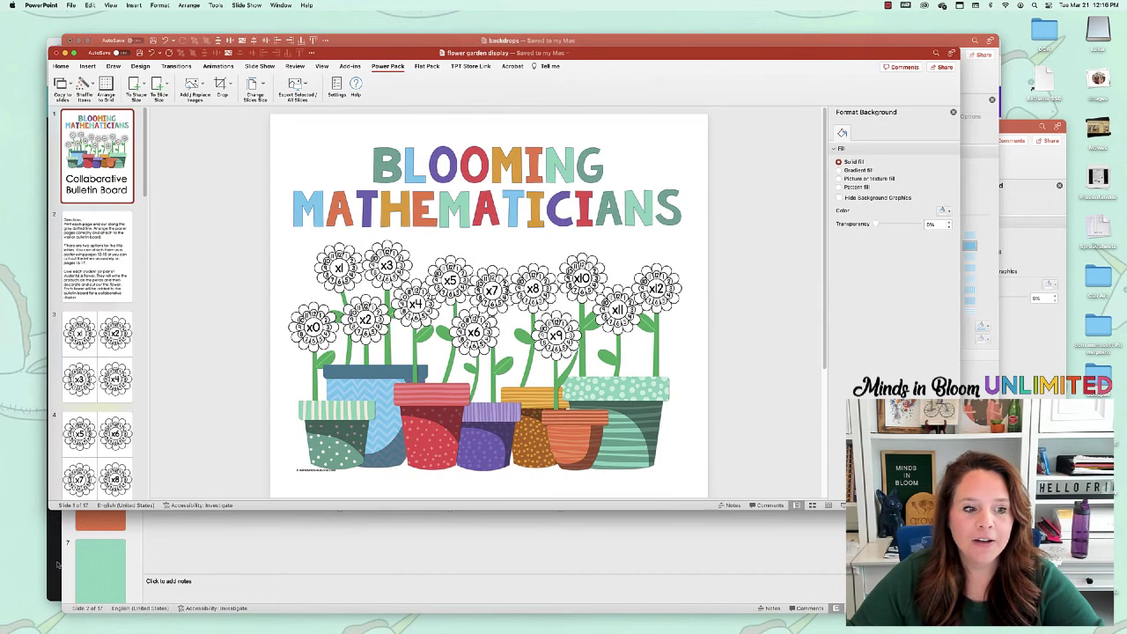
key("super+Tab")
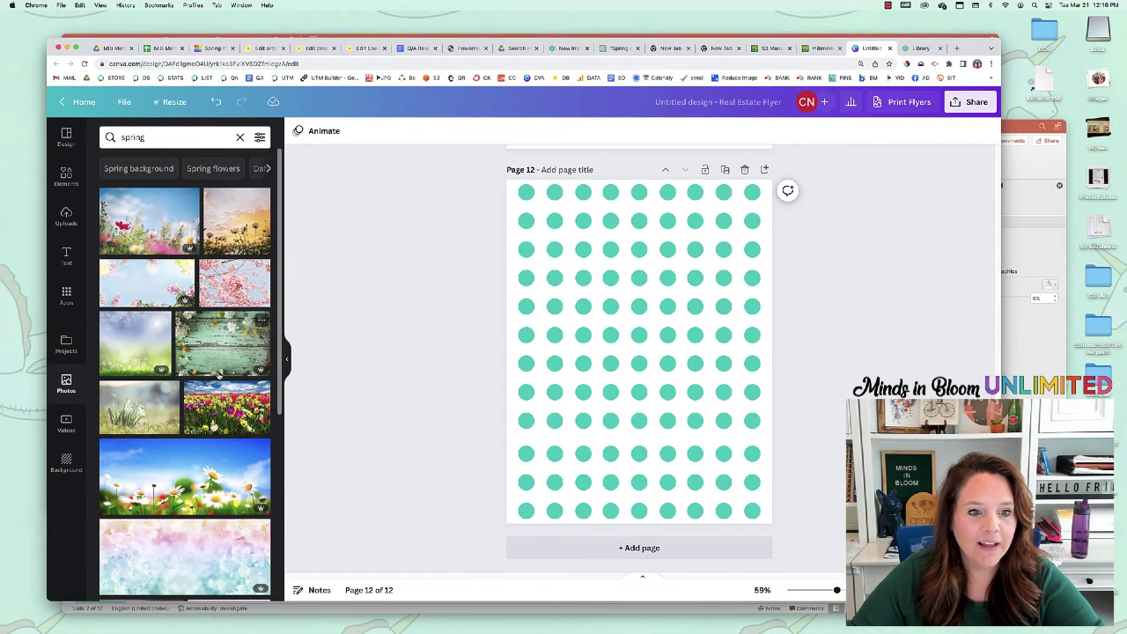
left_click(238, 424)
scroll(197, 421, "down", 3)
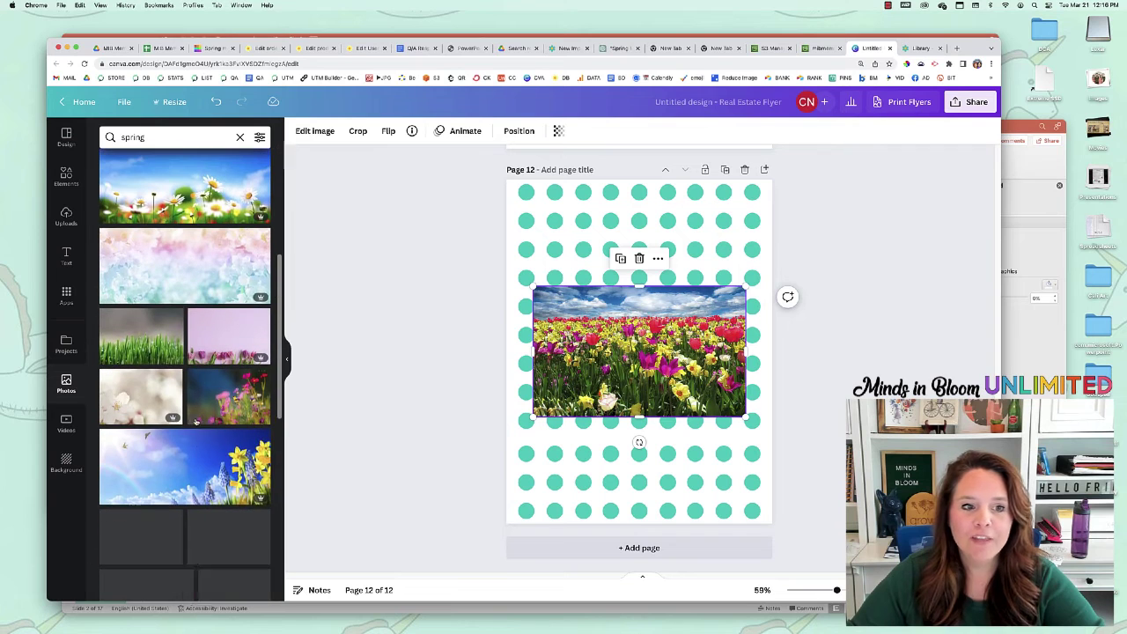
scroll(200, 445, "down", 3)
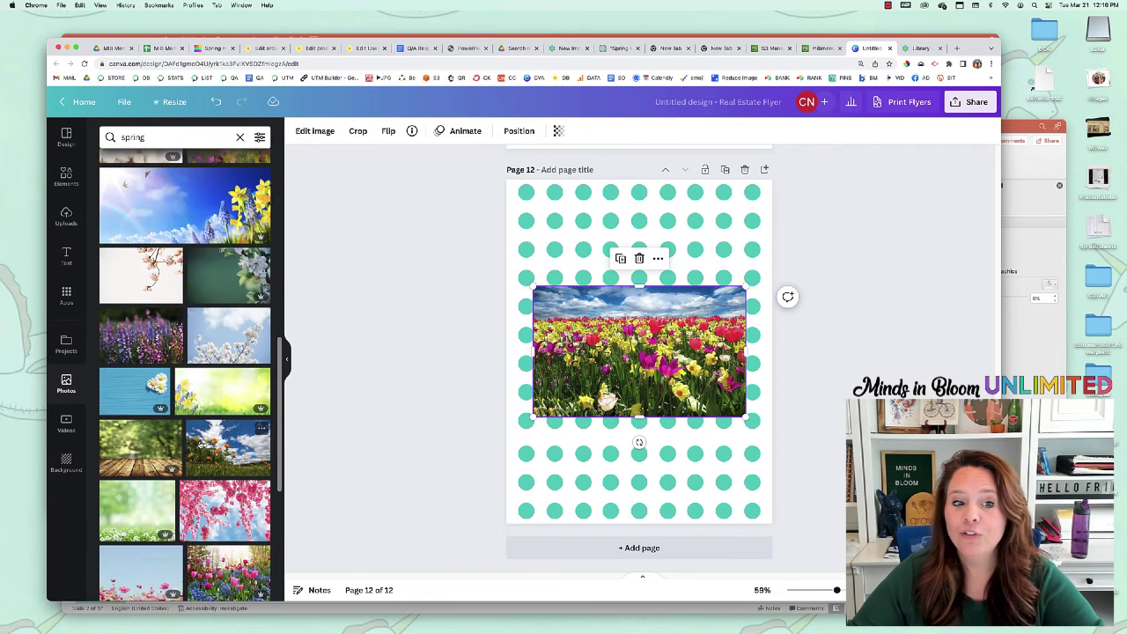
scroll(220, 440, "down", 3)
scroll(201, 432, "up", 10)
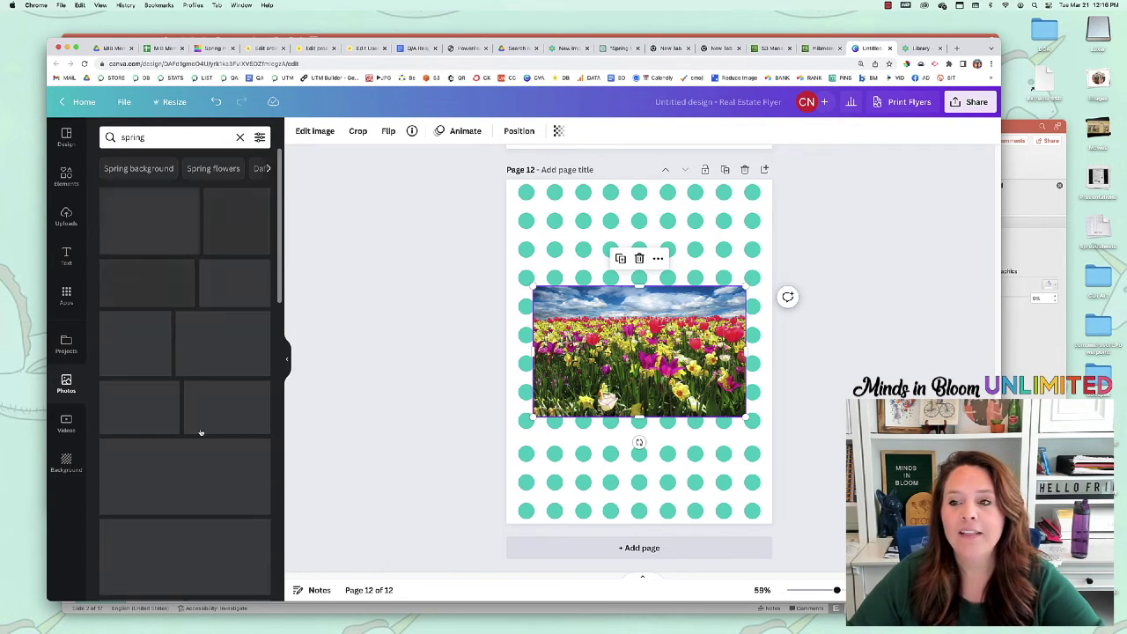